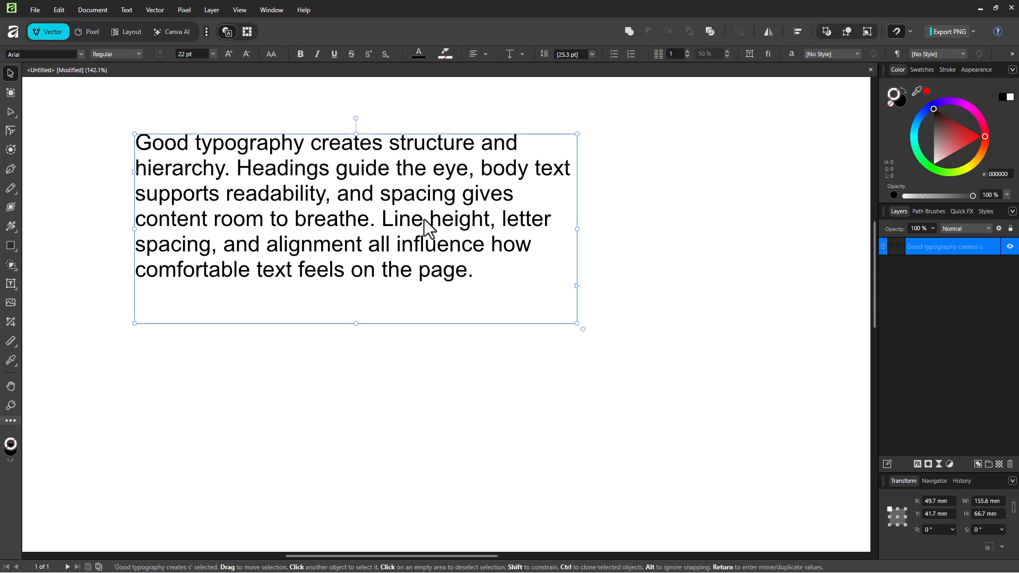
# Place the text cursor in the paragraph and open the Character panel, moved beside the text frame and enlarged to show all its settings.
pyautogui.tripleClick(327, 174)
pyautogui.click(363, 194)
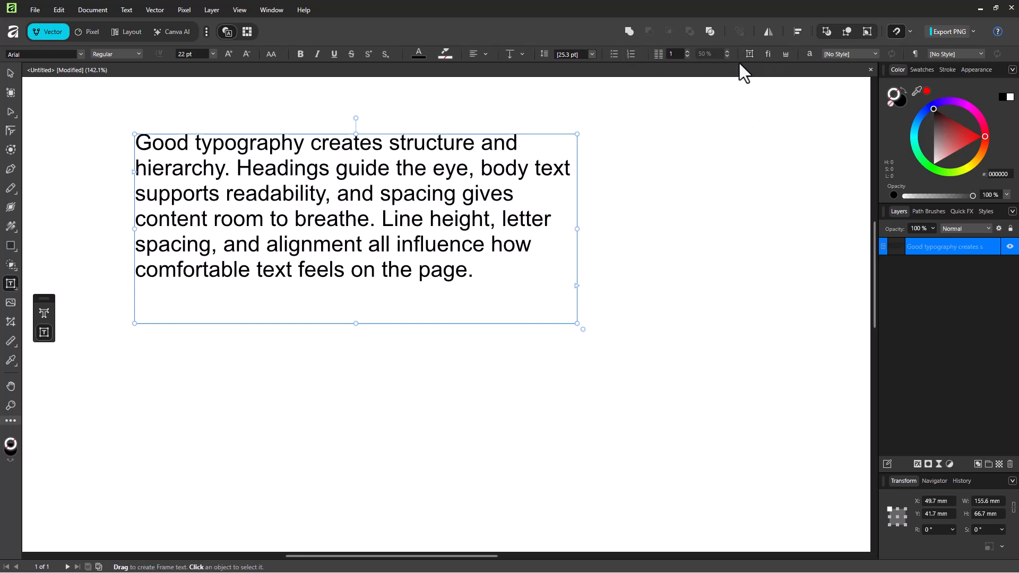
pyautogui.click(809, 53)
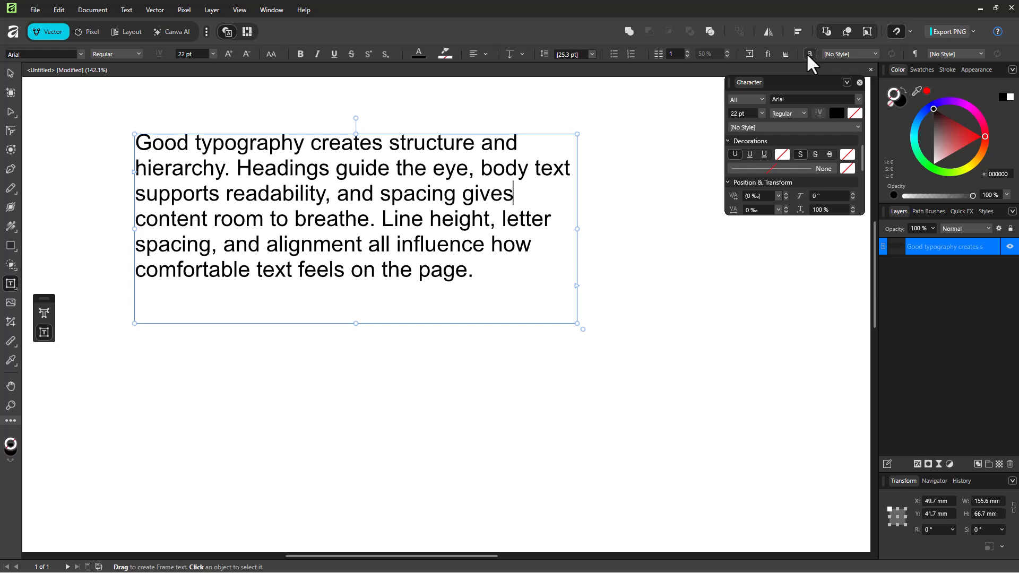
pyautogui.moveTo(794, 82); pyautogui.dragTo(649, 174)
pyautogui.moveTo(716, 308); pyautogui.dragTo(703, 489)
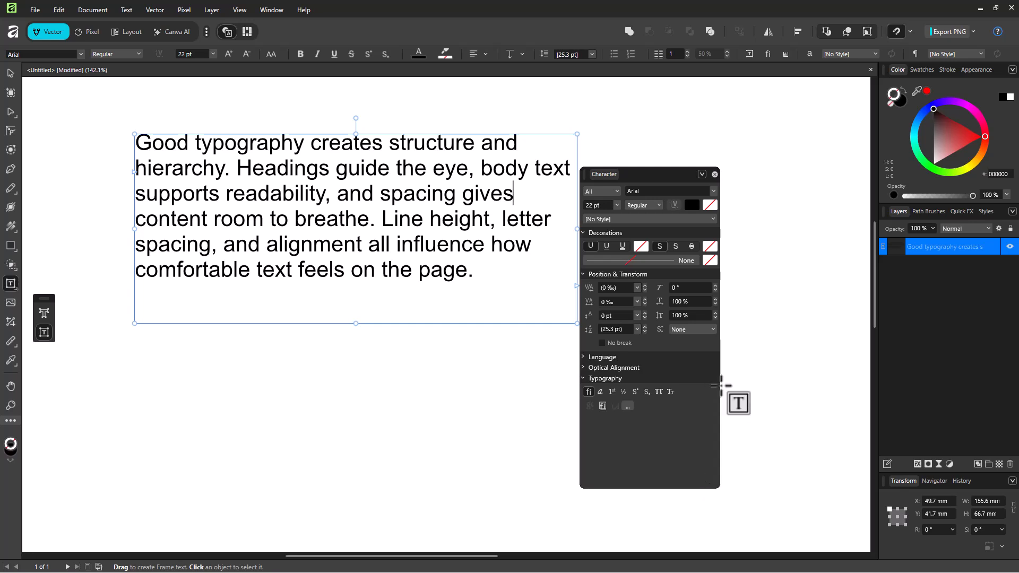
pyautogui.moveTo(726, 384); pyautogui.dragTo(770, 384)
pyautogui.moveTo(673, 177); pyautogui.dragTo(684, 178)
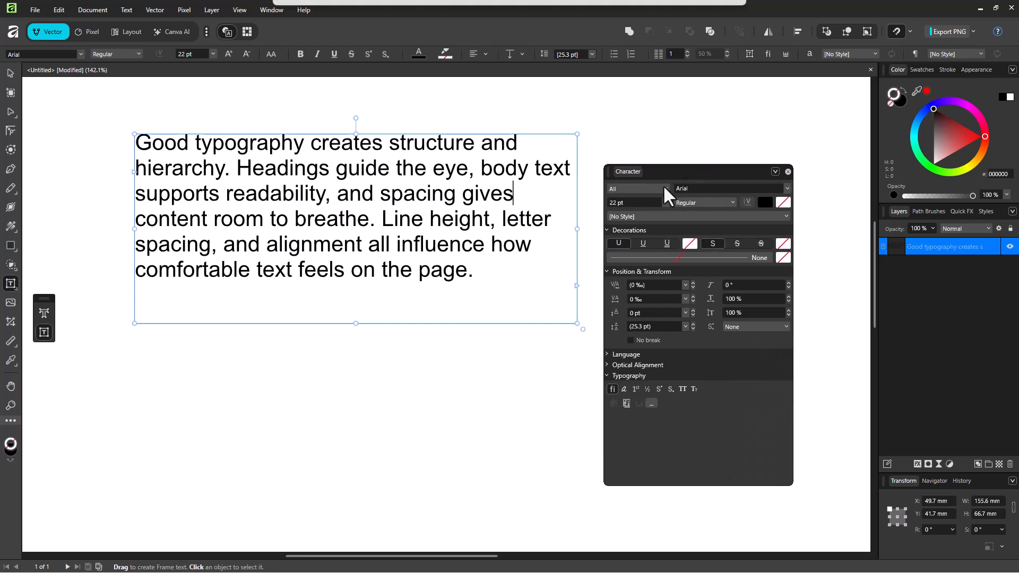
# Try to set the font to Bangers with only a text cursor placed in the paragraph.
pyautogui.click(636, 189)
pyautogui.click(635, 190)
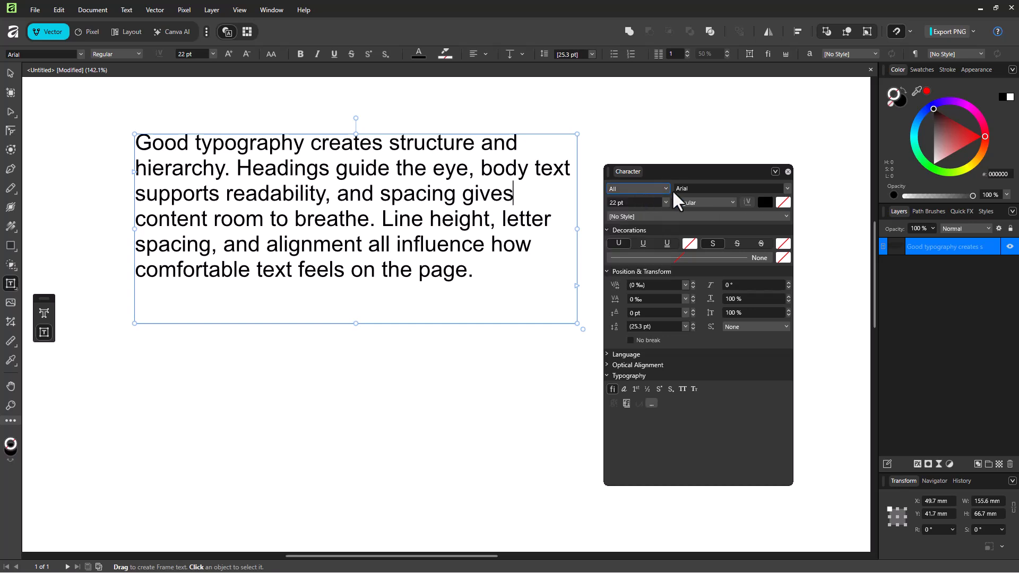
pyautogui.click(722, 189)
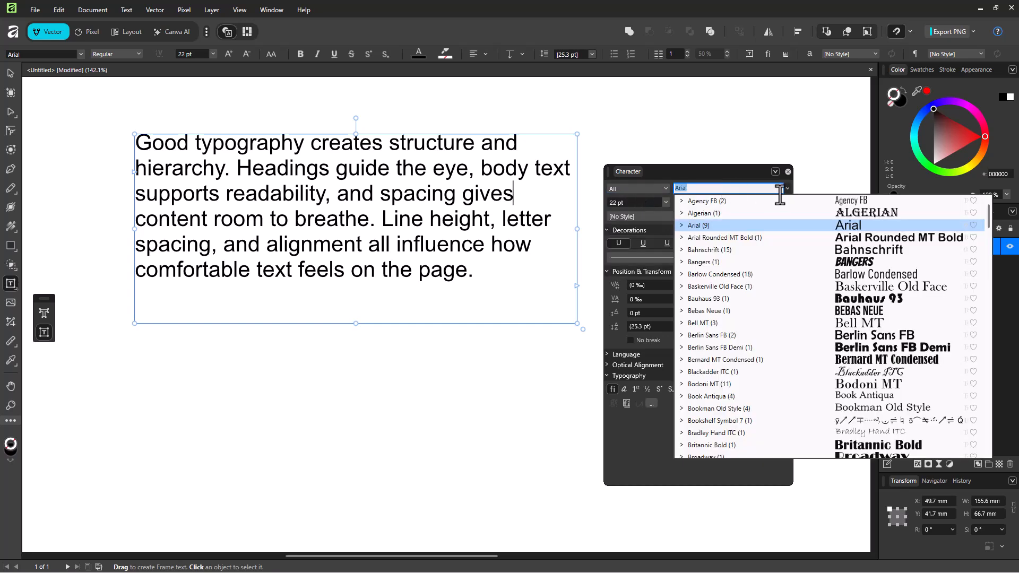
pyautogui.click(865, 262)
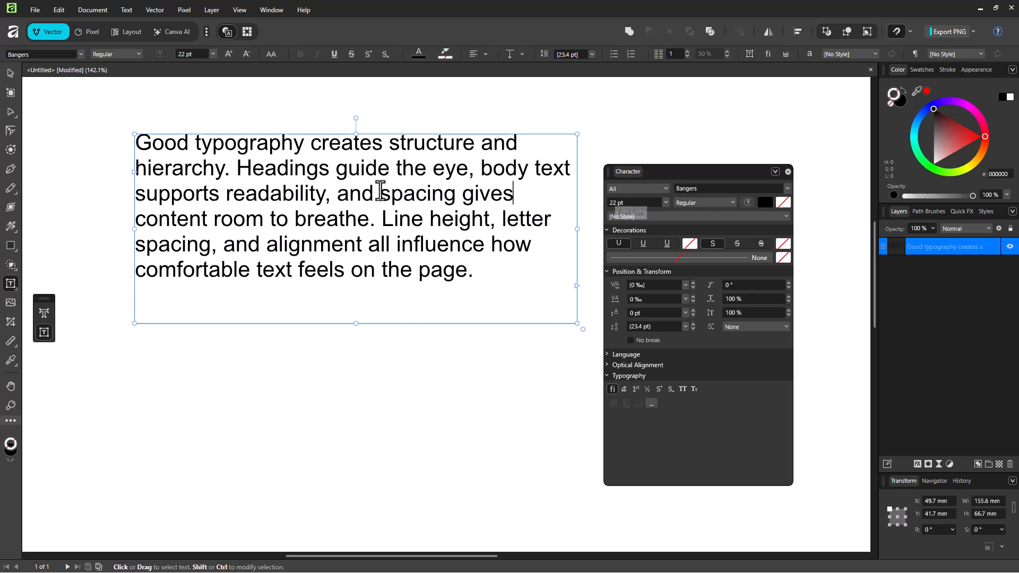
# Select the whole paragraph and set its font to Bangers at 30 pt.
pyautogui.moveTo(493, 276); pyautogui.dragTo(141, 117)
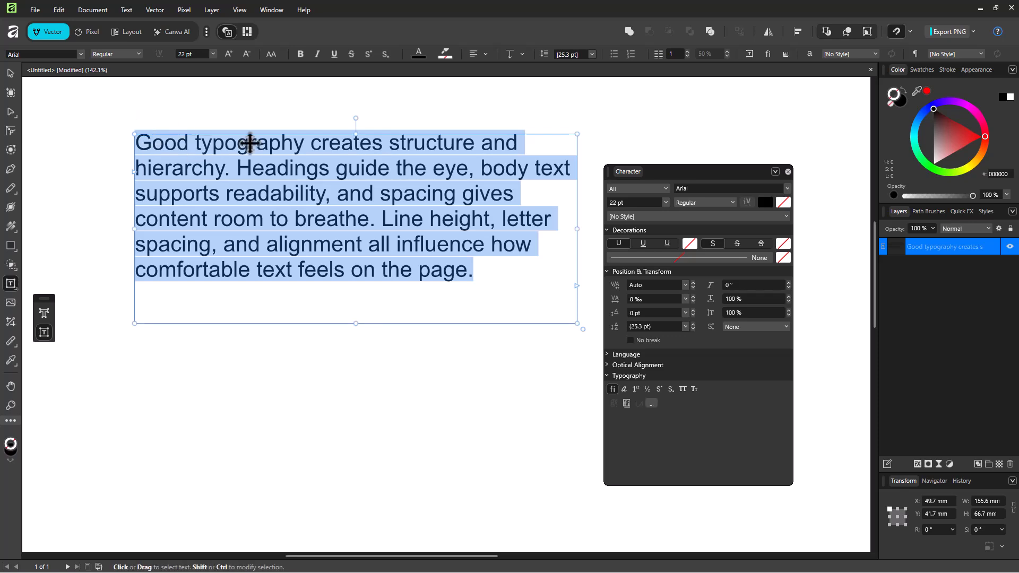
pyautogui.click(713, 189)
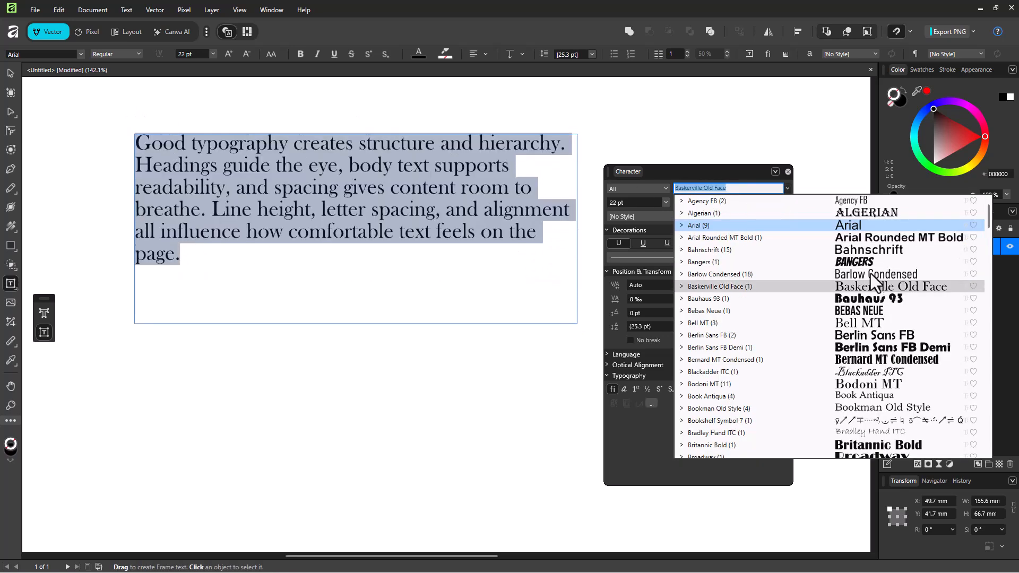
pyautogui.click(867, 262)
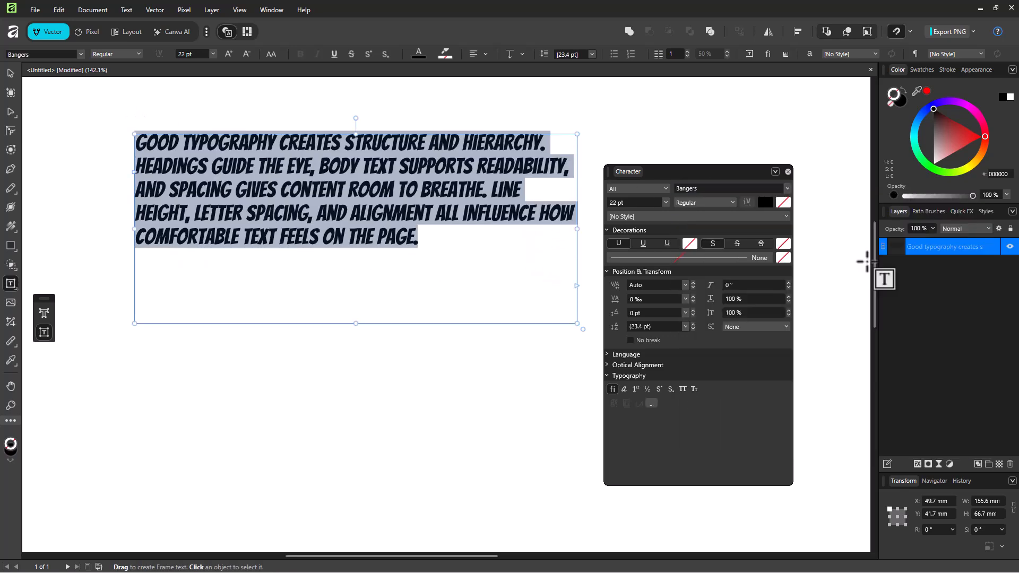
pyautogui.click(664, 202)
pyautogui.click(626, 397)
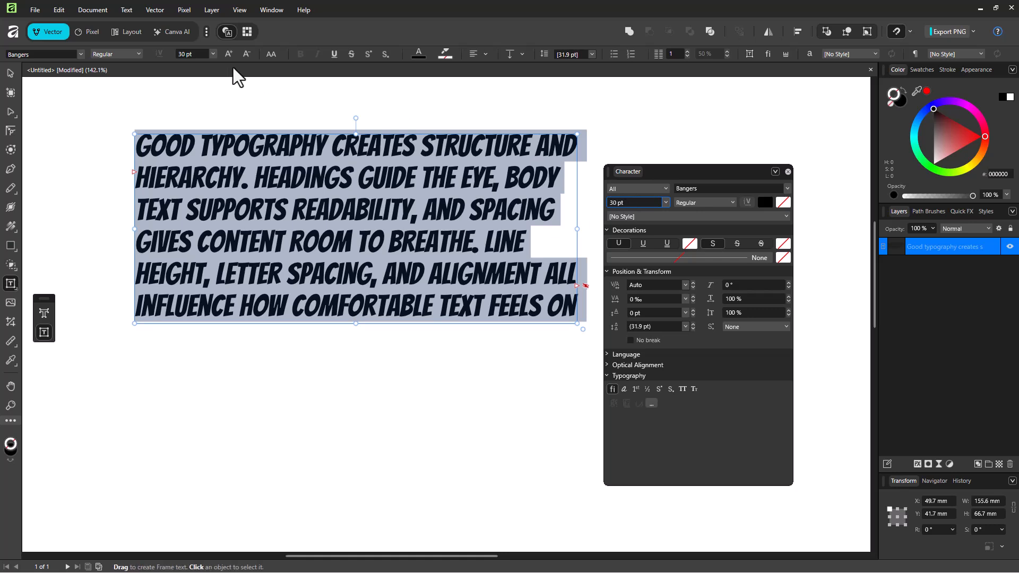
# Give the selected text a double underline in dark green, RGB 0, 65, 0.
pyautogui.click(644, 243)
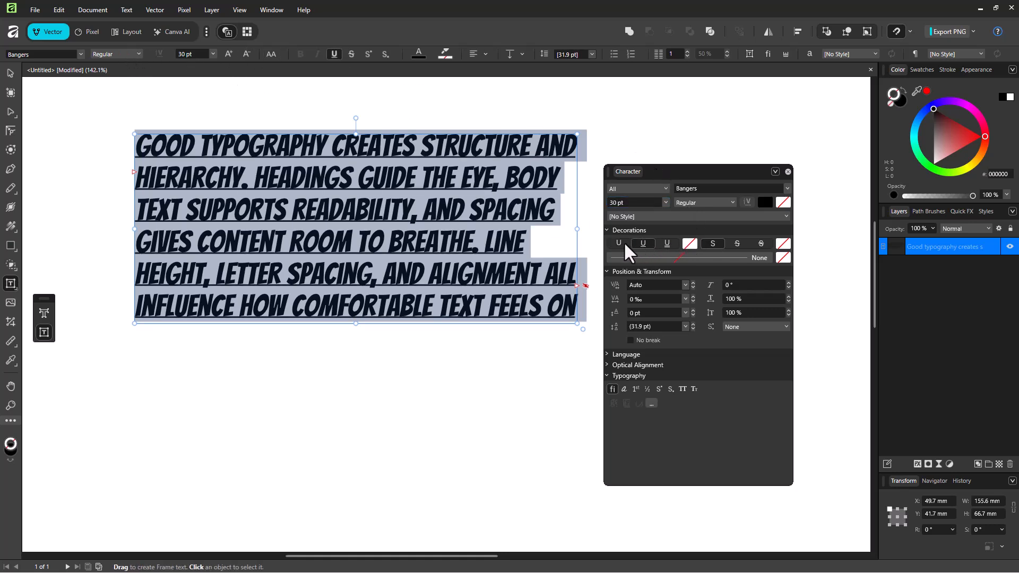
pyautogui.click(690, 245)
pyautogui.moveTo(624, 304); pyautogui.dragTo(664, 299)
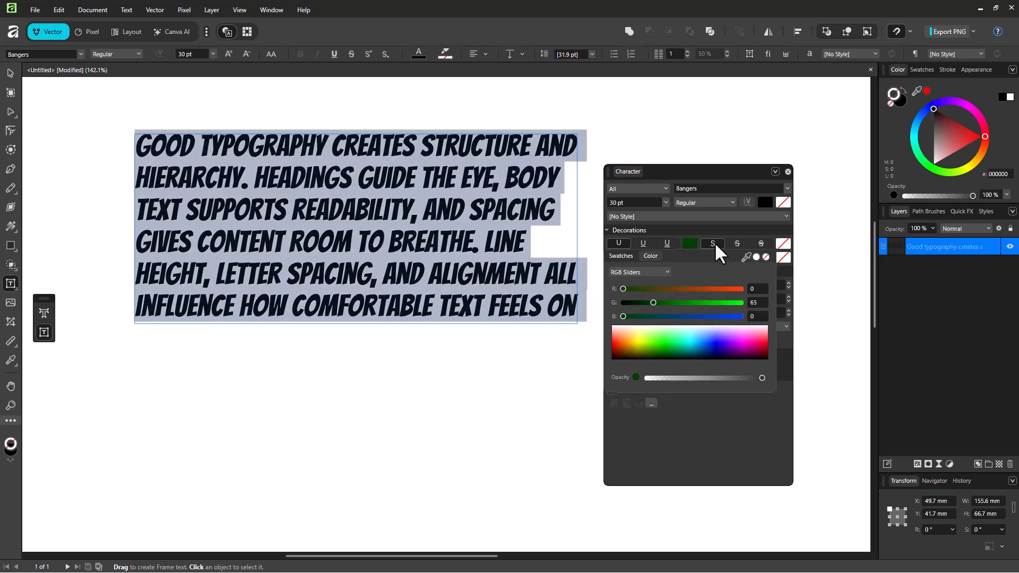
pyautogui.click(670, 245)
pyautogui.click(669, 244)
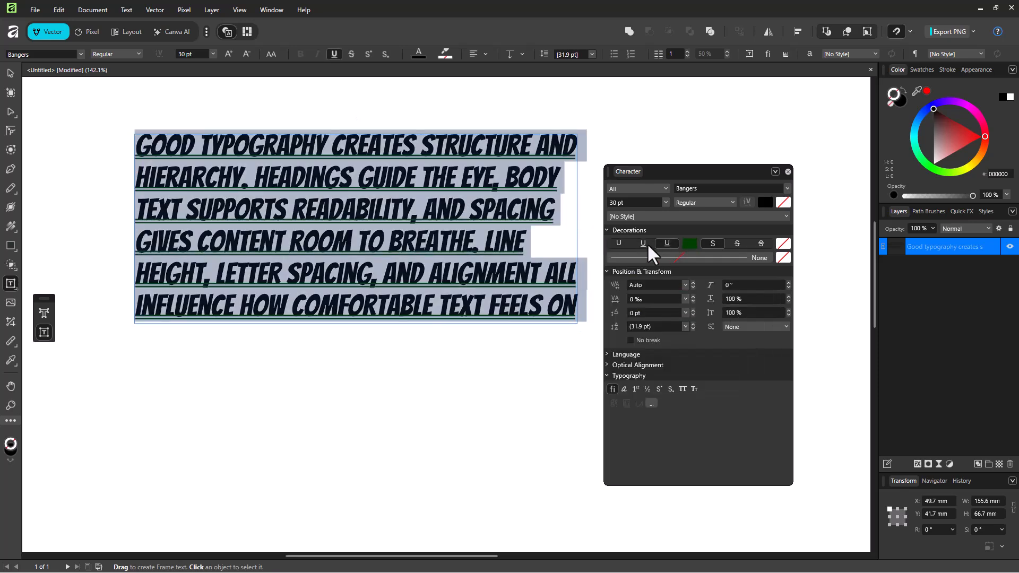
# Keep strikethrough off for the selected text and set the strikethrough colour to dark olive.
pyautogui.click(714, 246)
pyautogui.click(784, 244)
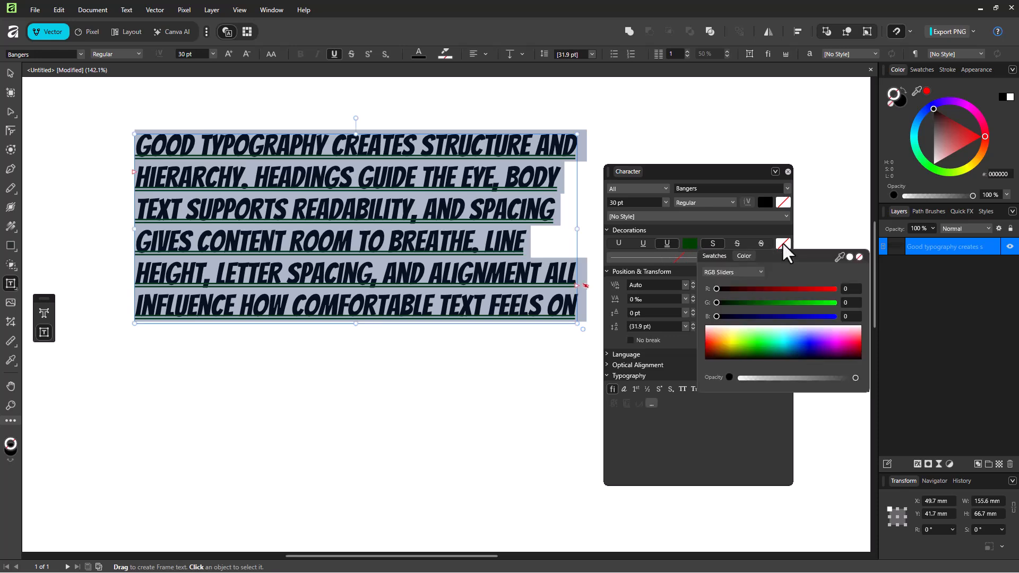
pyautogui.moveTo(733, 304)
pyautogui.mouseDown()
pyautogui.moveTo(728, 313)
pyautogui.moveTo(746, 302)
pyautogui.moveTo(723, 303)
pyautogui.moveTo(738, 289)
pyautogui.mouseUp()
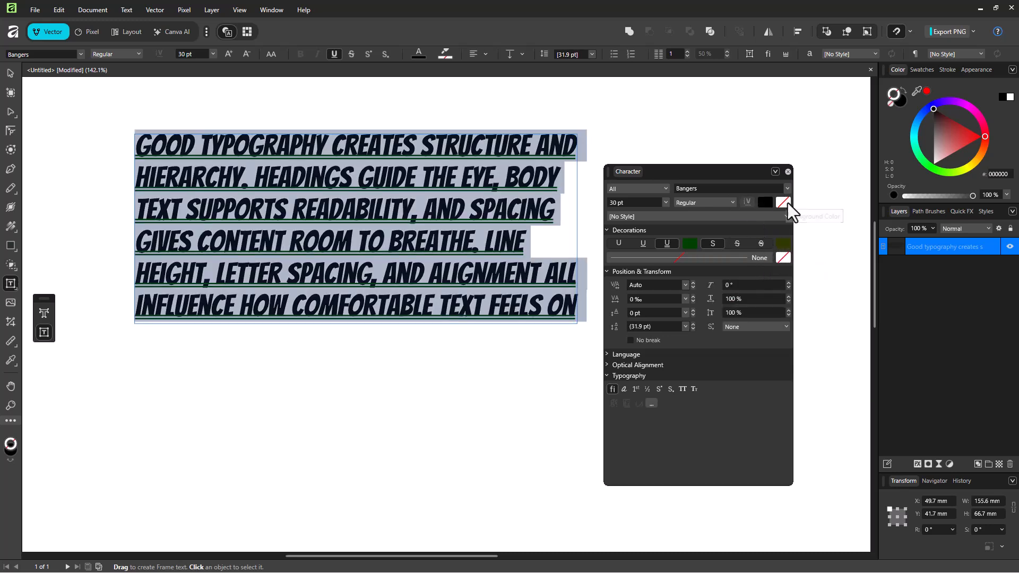
# Colour the selected text dark blue (000FAA) and give it a yellow background.
pyautogui.click(765, 203)
pyautogui.moveTo(700, 261)
pyautogui.mouseDown()
pyautogui.moveTo(721, 259)
pyautogui.moveTo(714, 263)
pyautogui.mouseUp()
pyautogui.moveTo(743, 297); pyautogui.dragTo(788, 308)
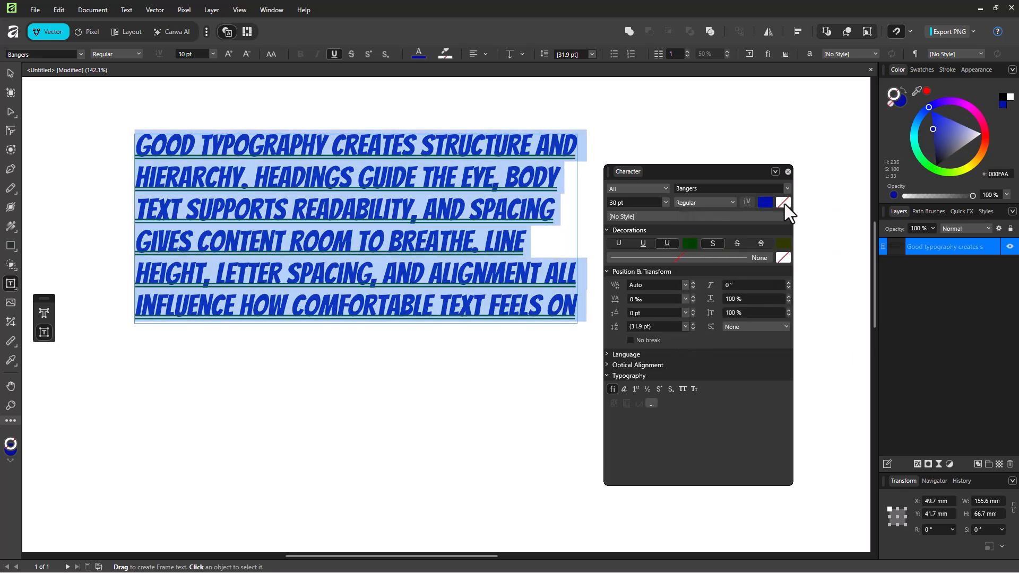
pyautogui.click(785, 202)
pyautogui.moveTo(725, 307); pyautogui.dragTo(729, 296)
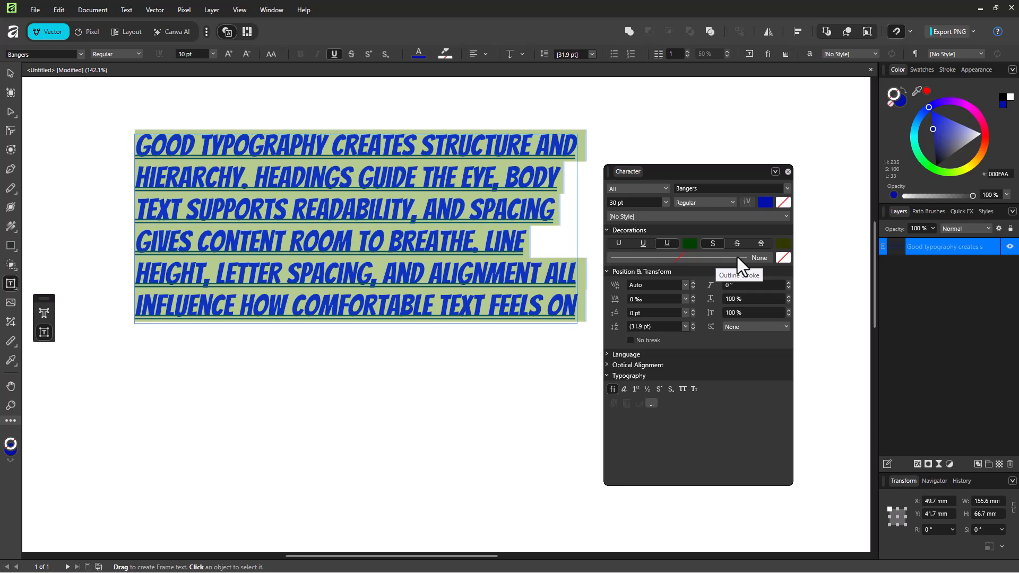
# Add a dashed 0.7 pt outline stroke to the selected text in magenta, RGB 227, 15, 255.
pyautogui.click(737, 257)
pyautogui.moveTo(645, 290)
pyautogui.mouseDown()
pyautogui.moveTo(670, 290)
pyautogui.moveTo(660, 292)
pyautogui.mouseUp()
pyautogui.click(676, 276)
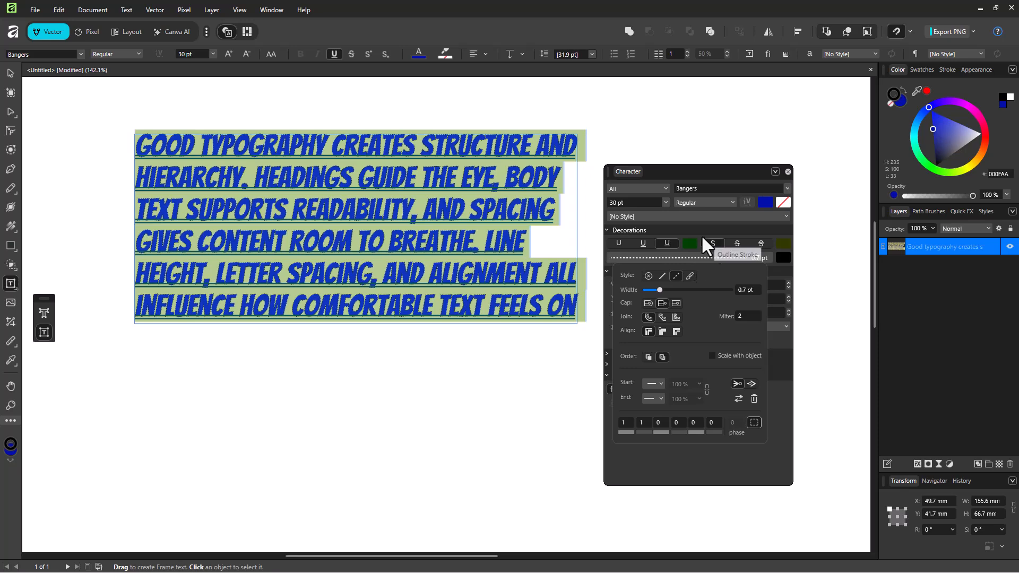
pyautogui.click(782, 258)
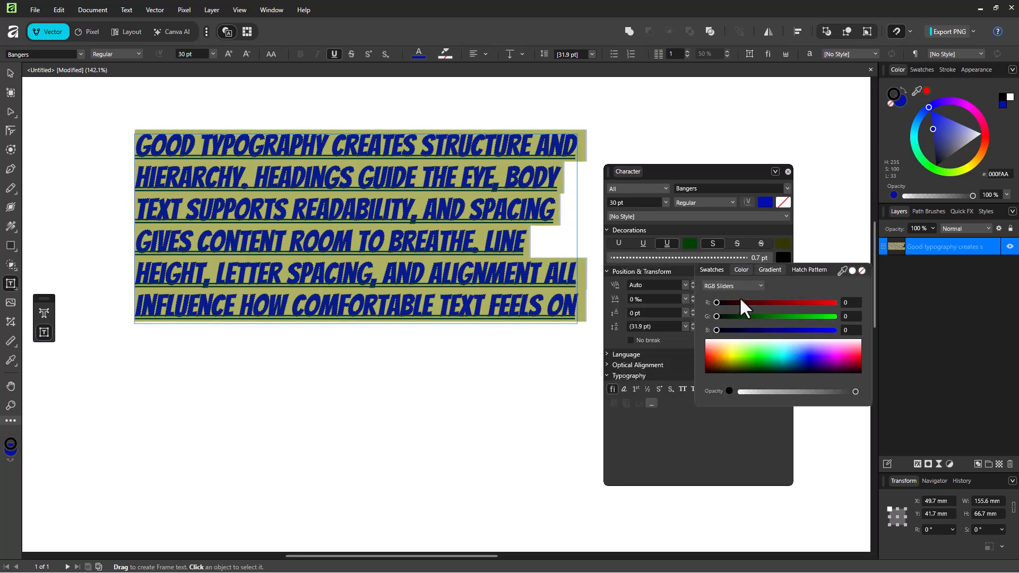
pyautogui.moveTo(733, 354); pyautogui.dragTo(832, 354)
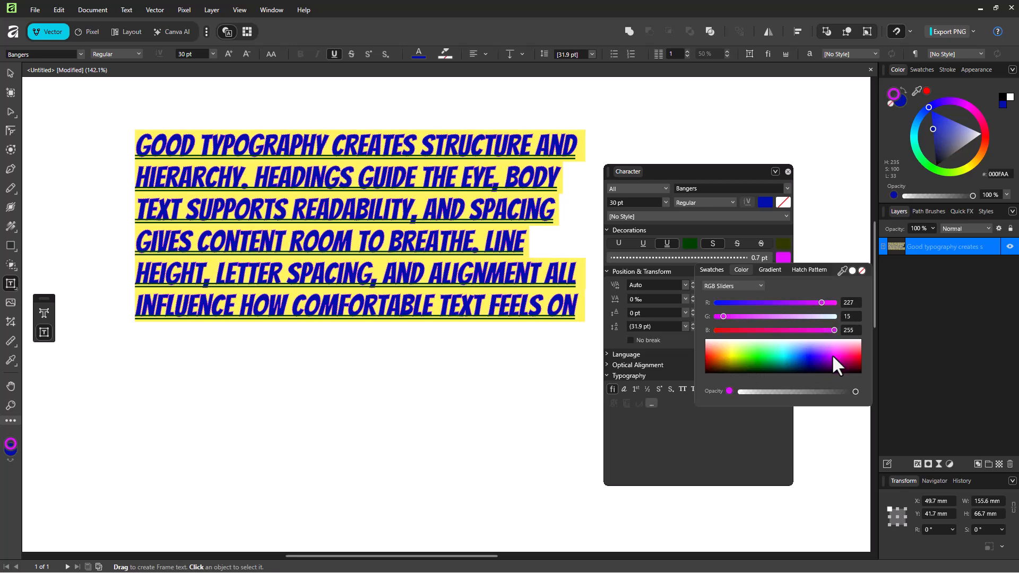
# Examine the dashed magenta outline around the letters up close.
pyautogui.scroll(6, 511, 181)
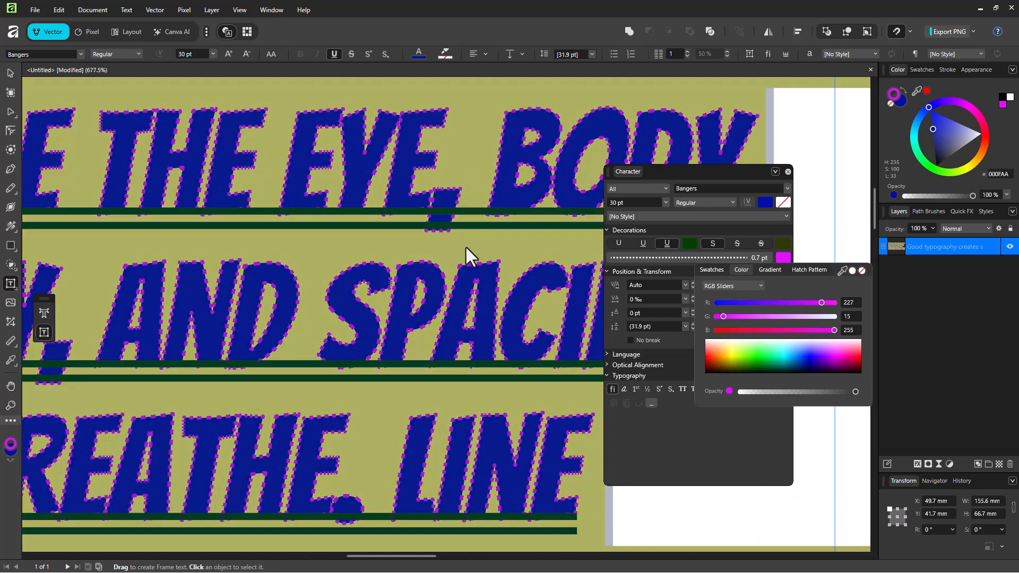
pyautogui.scroll(-3, 382, 133)
pyautogui.scroll(3, 212, 169)
pyautogui.scroll(-6, 276, 266)
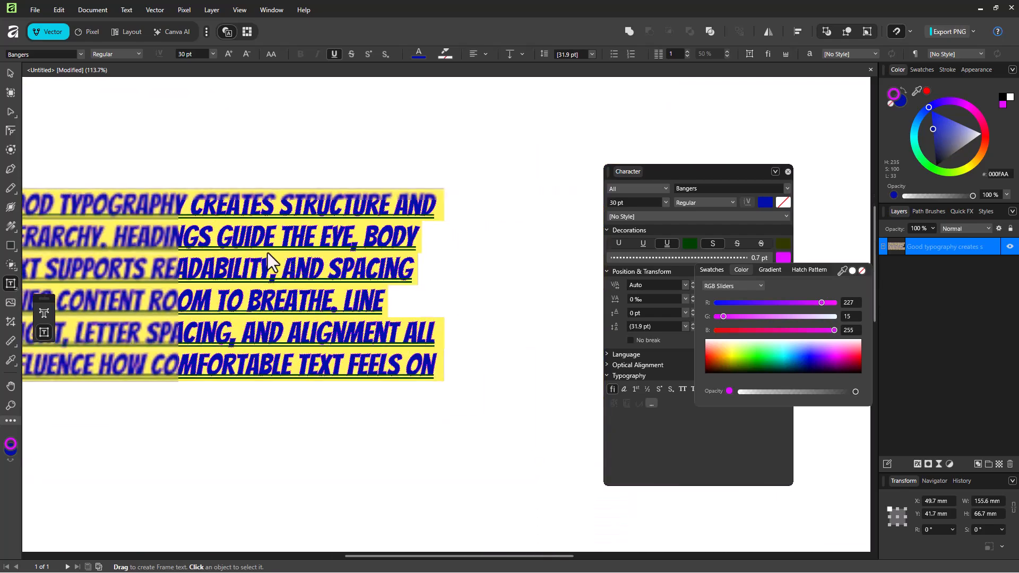
pyautogui.scroll(2, 64, 269)
pyautogui.scroll(-1, 99, 265)
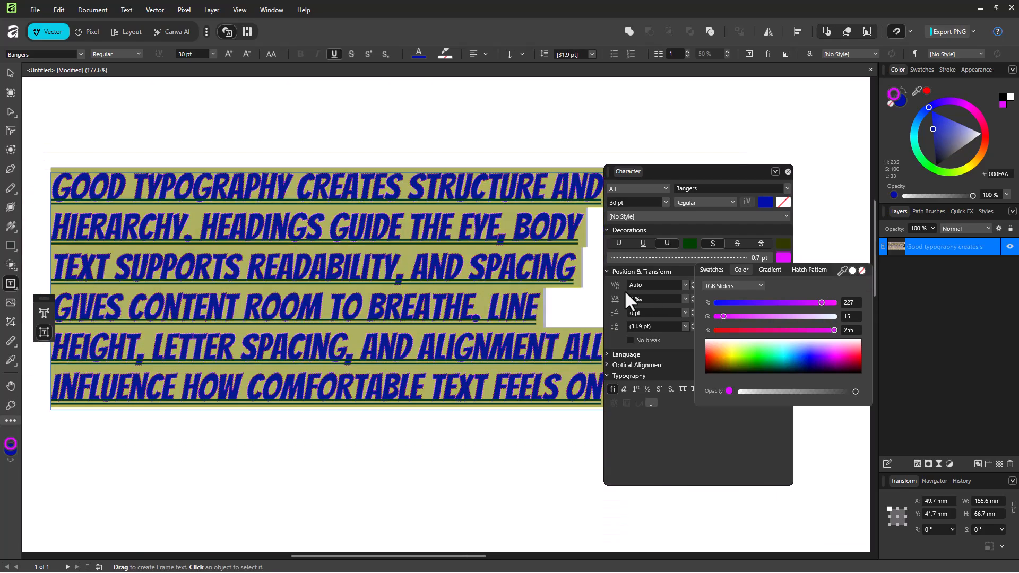
pyautogui.click(690, 431)
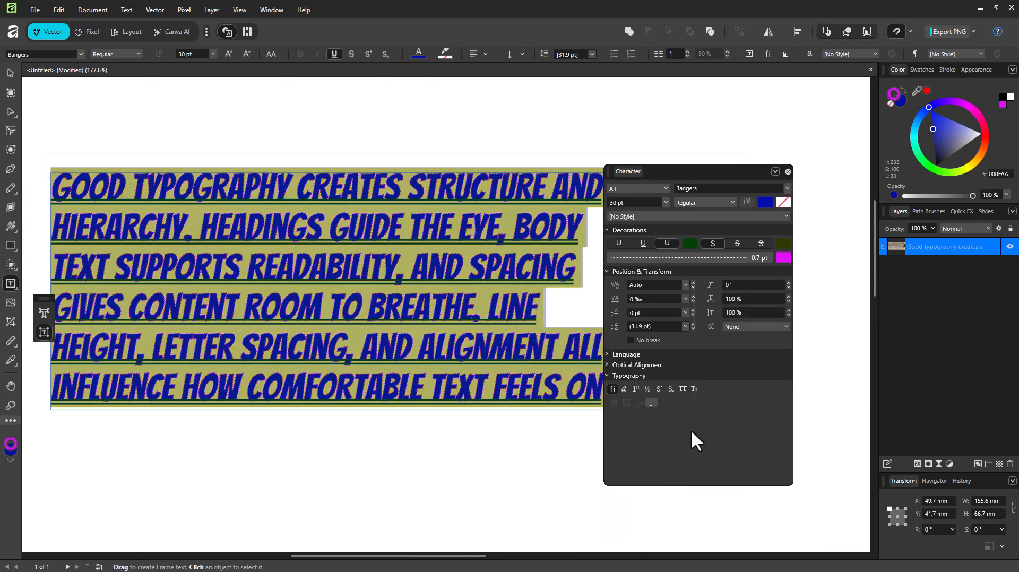
# Try a kerning preset on the selected text and set its tracking to 30 ‰.
pyautogui.click(684, 285)
pyautogui.click(653, 412)
pyautogui.click(685, 300)
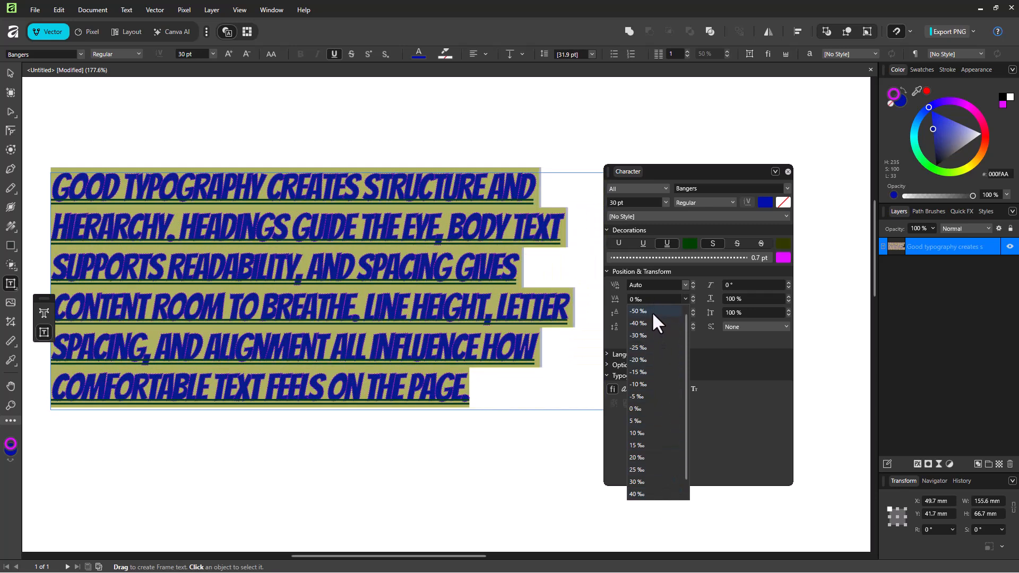
pyautogui.click(646, 477)
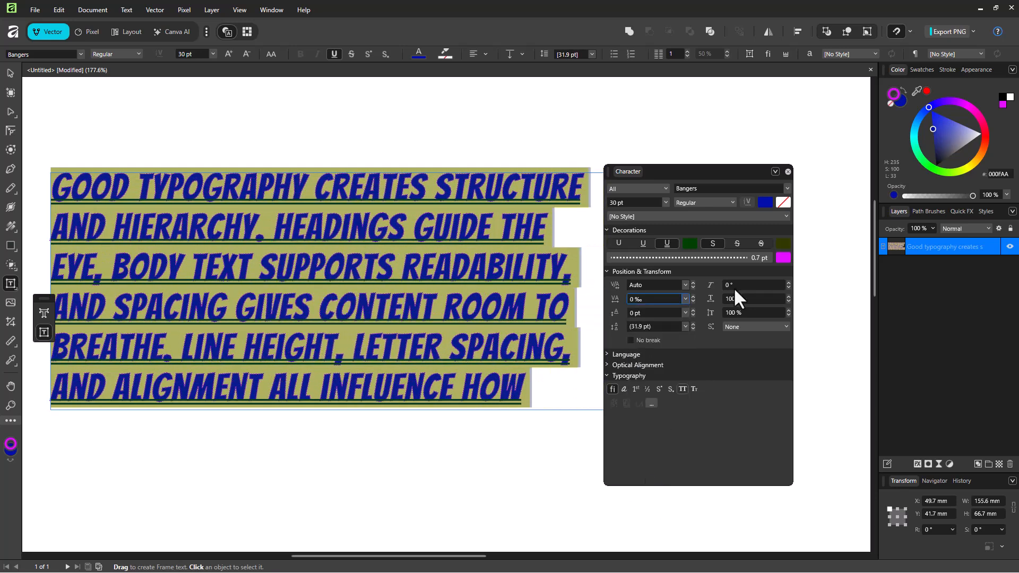
# Try different shear angles on the selected text, ending with its letters slanted strongly backward.
pyautogui.click(752, 285)
pyautogui.write('2')
pyautogui.press('Return')
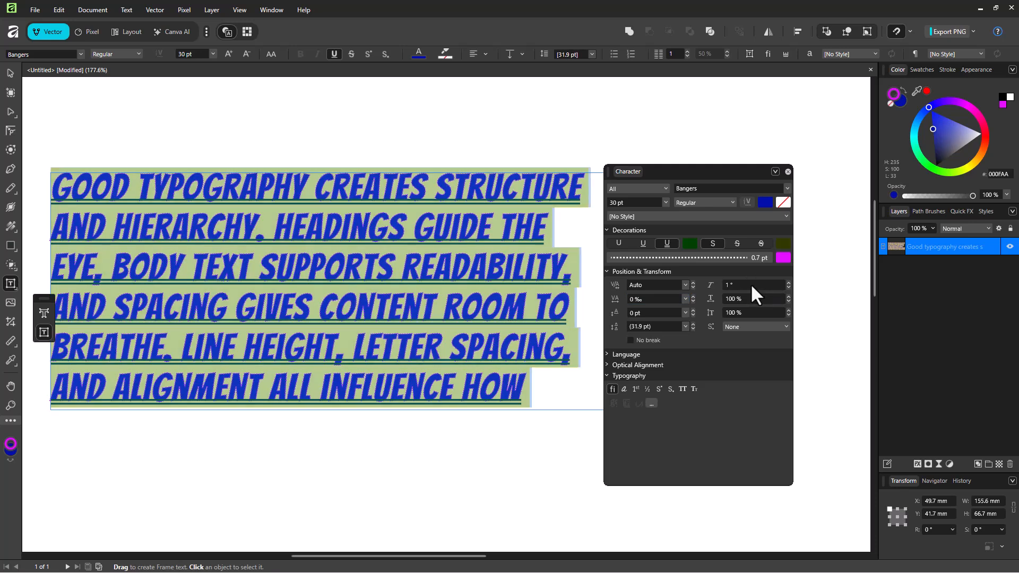
pyautogui.scroll(-2, 749, 283)
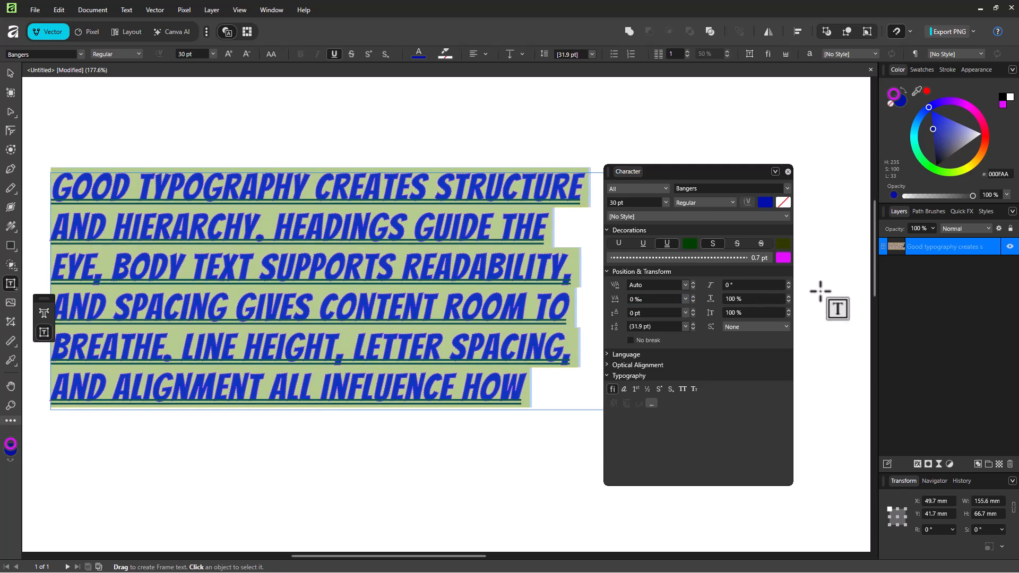
pyautogui.click(787, 284)
pyautogui.click(788, 285)
pyautogui.click(788, 284)
pyautogui.click(787, 288)
pyautogui.moveTo(787, 288); pyautogui.dragTo(787, 288)
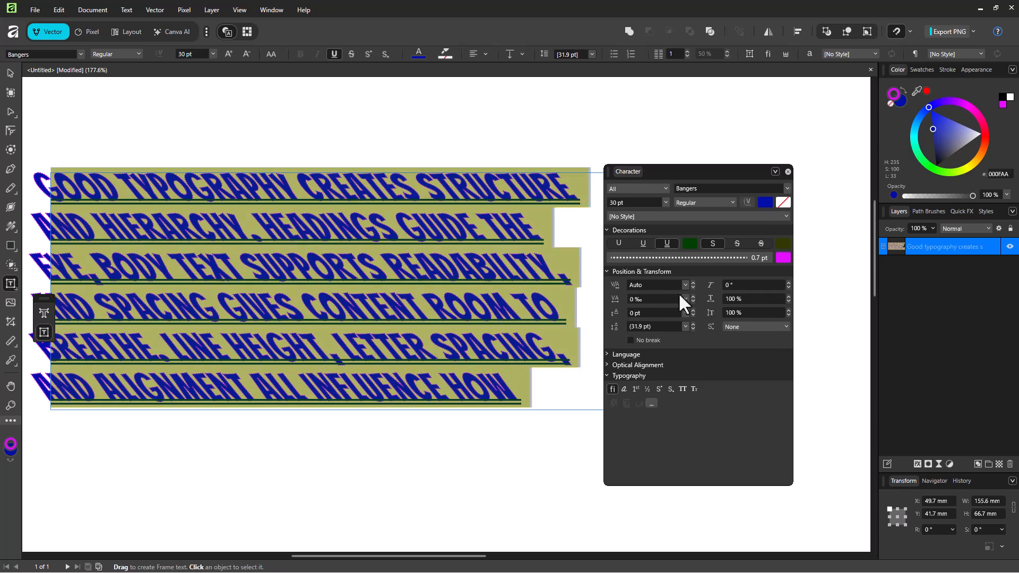
# Set the tracking of the selected text to 40 ‰ and increase its horizontal scale to widen the letters.
pyautogui.click(680, 297)
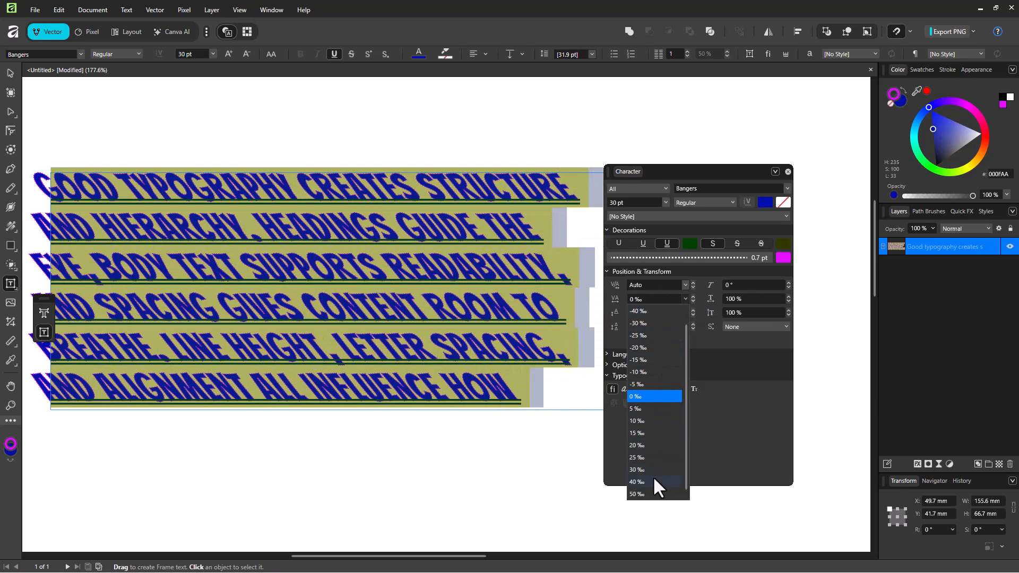
pyautogui.press('Escape')
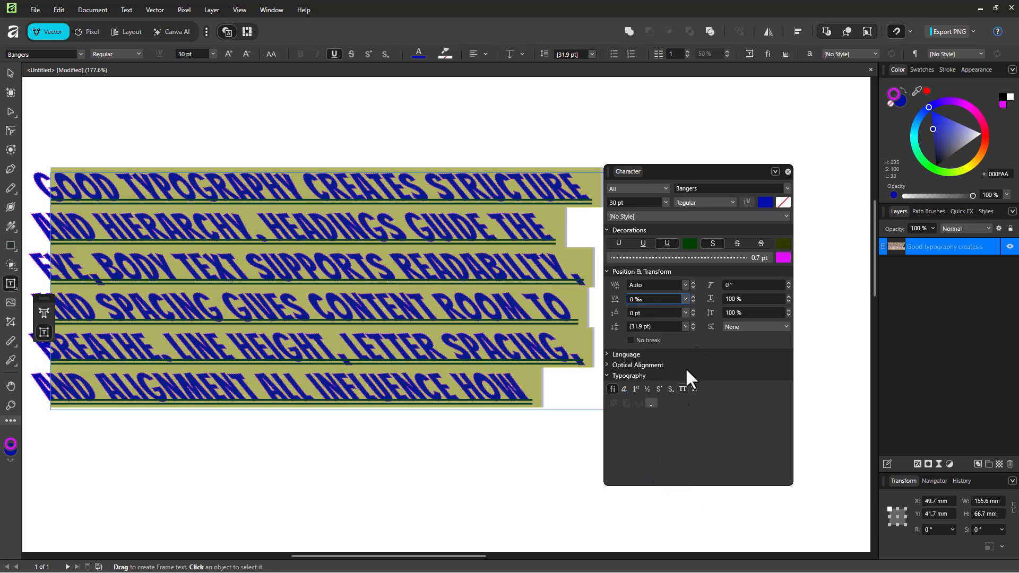
pyautogui.click(789, 298)
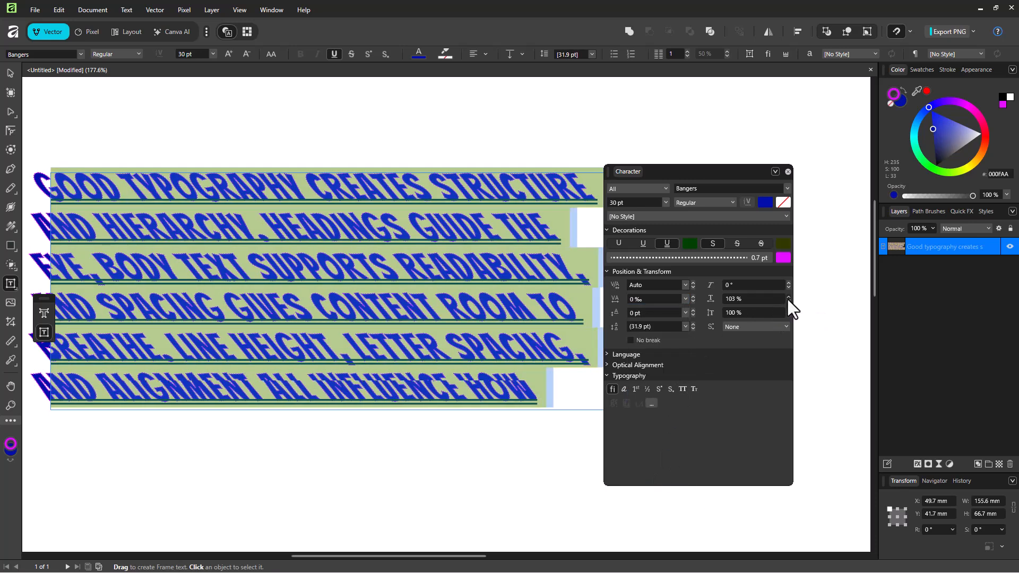
pyautogui.click(788, 301)
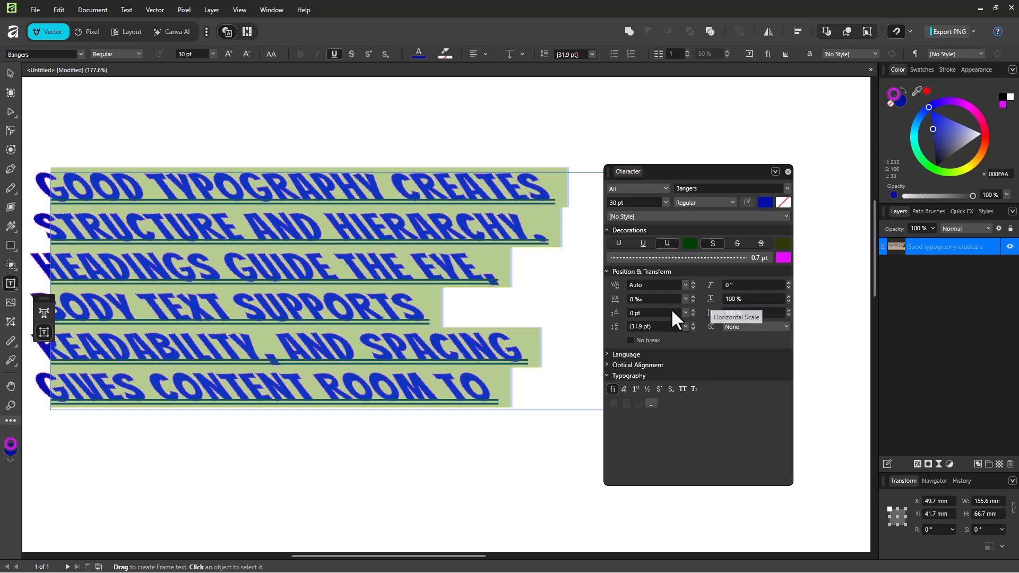
# Raise and lower the baseline of the selected text, ending with a baseline shift of -2 pt.
pyautogui.click(685, 312)
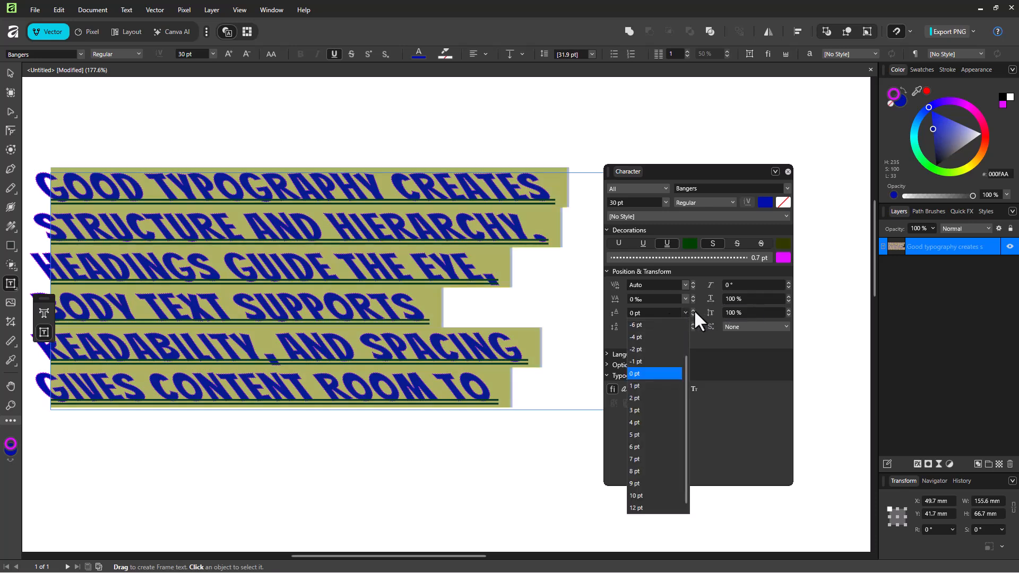
pyautogui.click(693, 311)
pyautogui.click(693, 310)
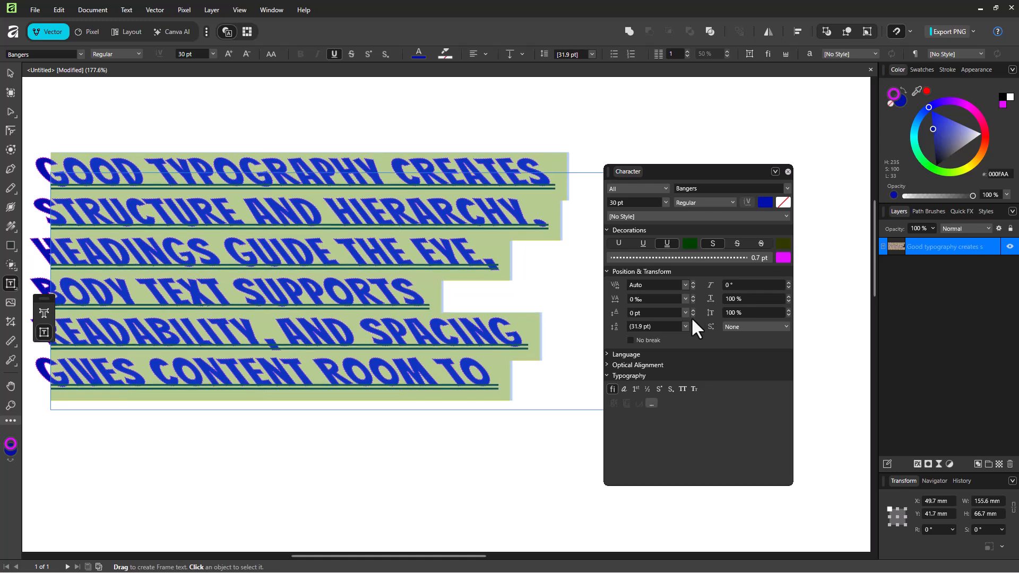
pyautogui.click(693, 315)
pyautogui.click(693, 315)
pyautogui.click(693, 315)
pyautogui.click(692, 311)
pyautogui.click(693, 311)
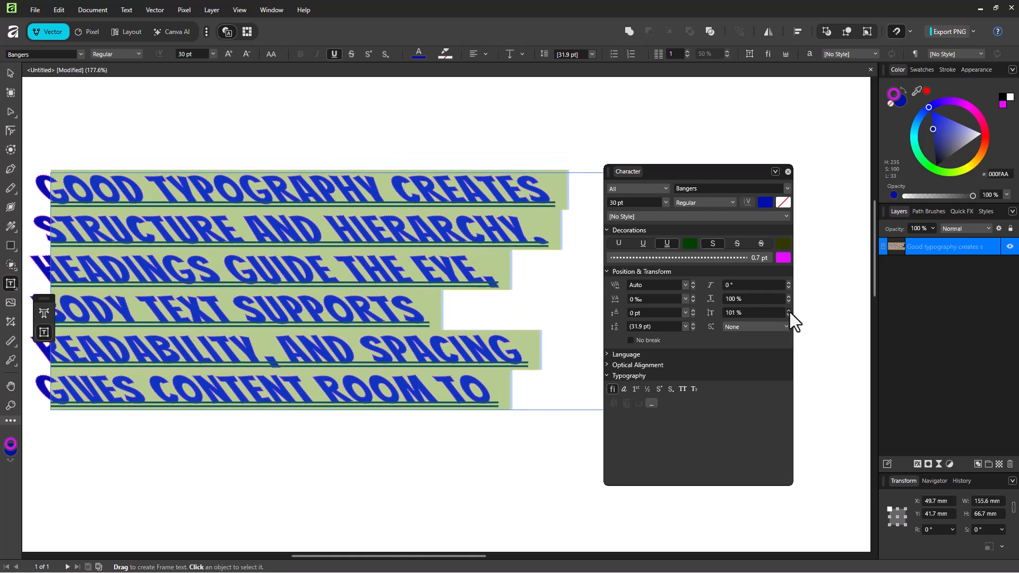
# Increase the vertical scale of the selected text to 129 % to make the letters taller.
pyautogui.click(789, 311)
pyautogui.click(789, 311)
pyautogui.hotkey('ctrl', 'z')
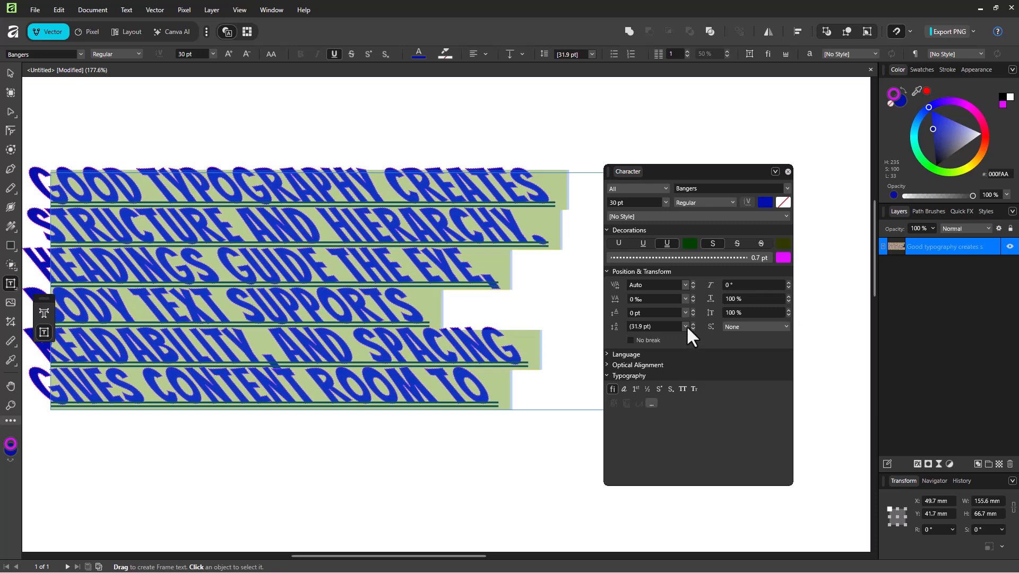
# Try tight and very wide leading values on the selected text, ending with a leading override of 36 pt.
pyautogui.click(686, 326)
pyautogui.click(644, 485)
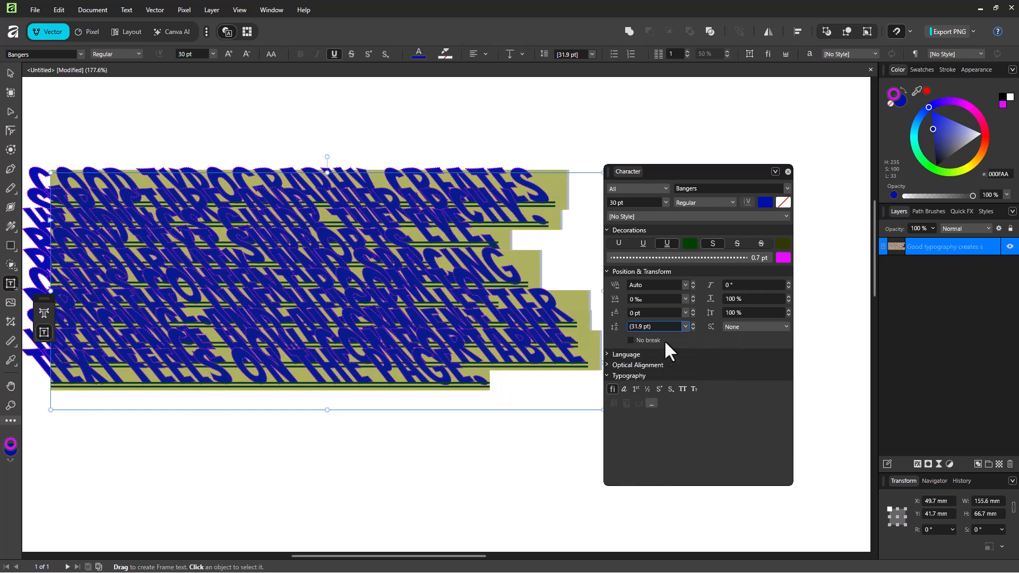
pyautogui.click(681, 327)
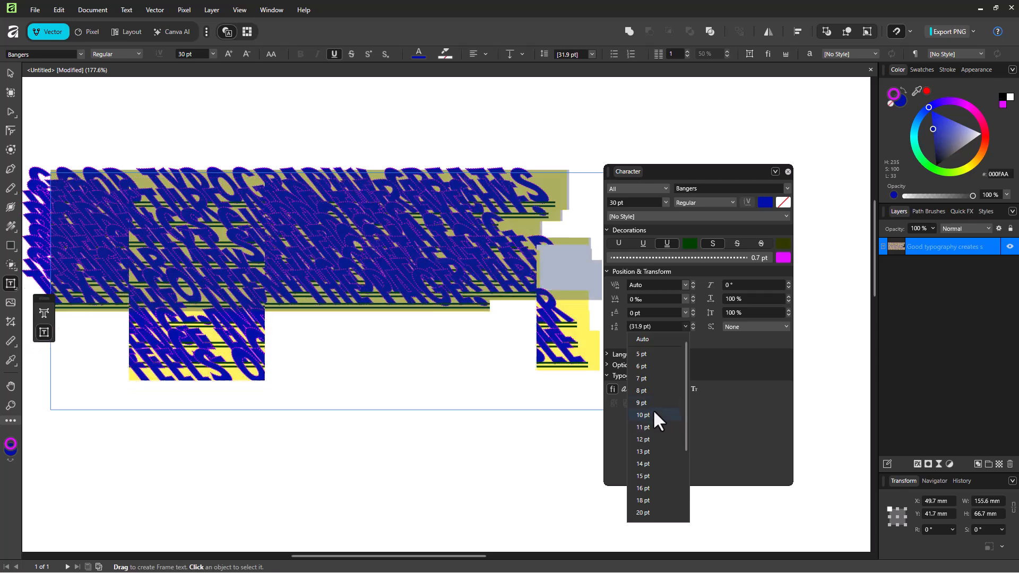
pyautogui.scroll(-3, 651, 483)
pyautogui.click(644, 515)
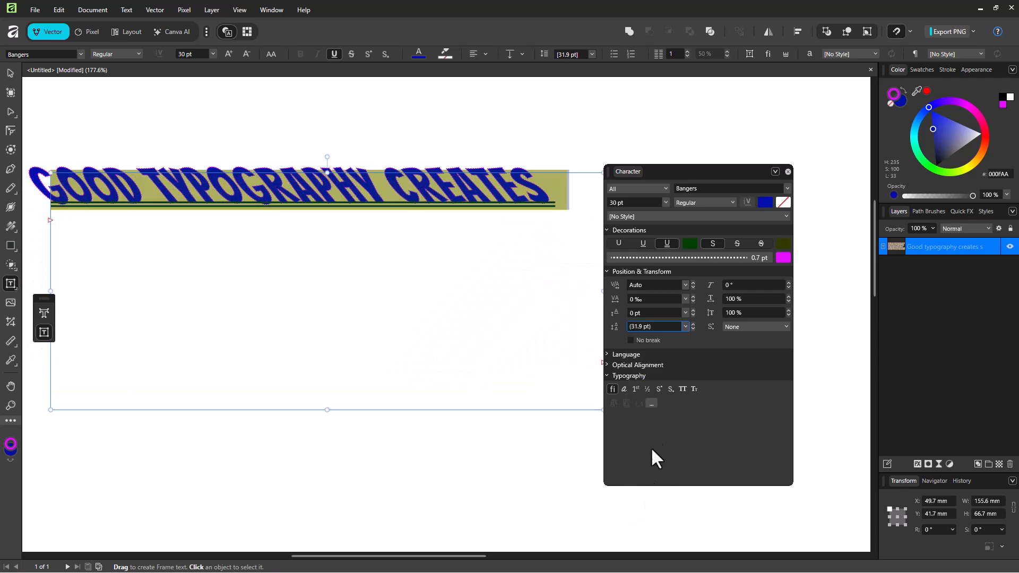
pyautogui.click(685, 326)
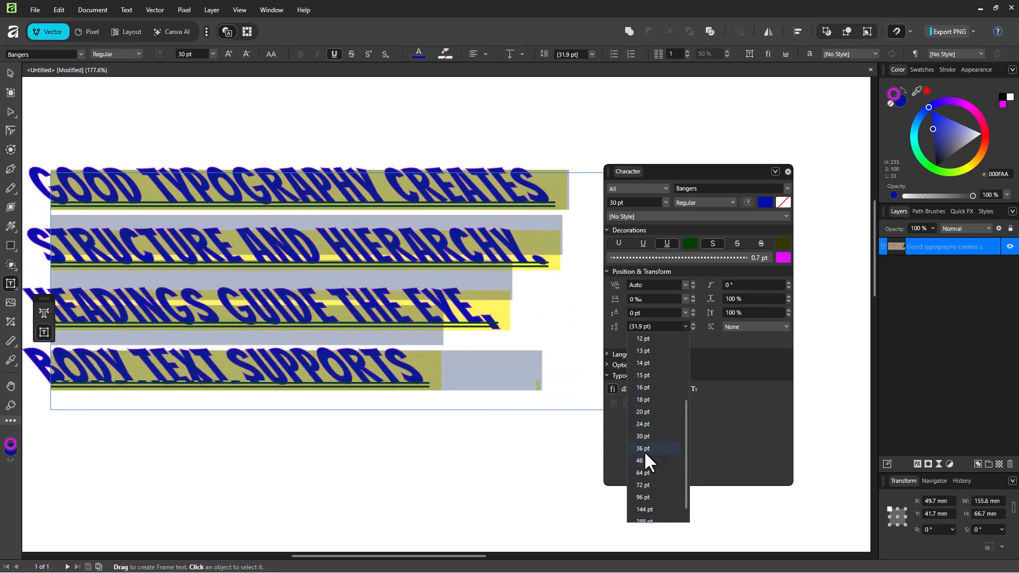
pyautogui.press('Escape')
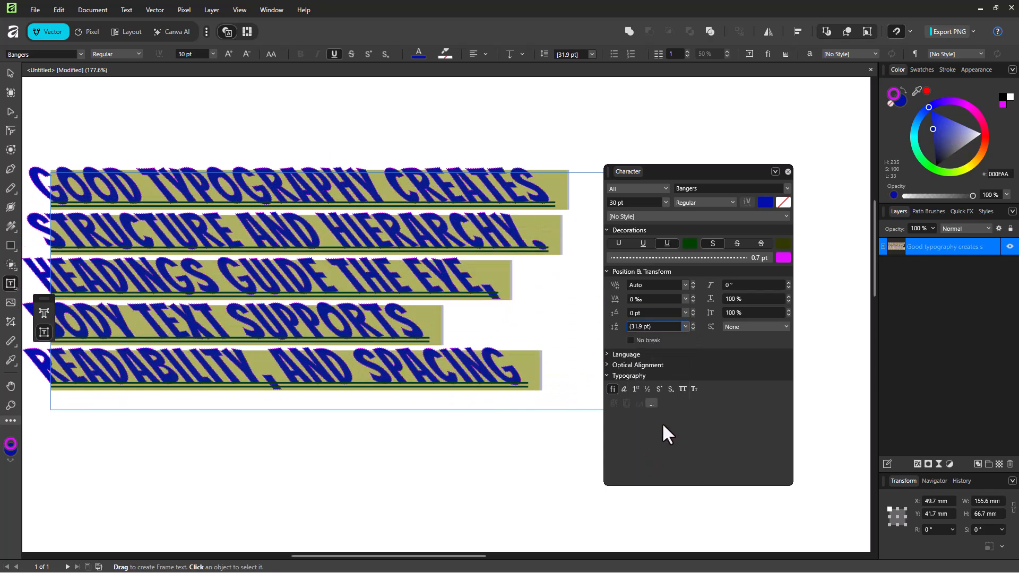
# Try the superscript and subscript positions on the whole selected text, finishing with the position set to None.
pyautogui.click(732, 326)
pyautogui.click(734, 353)
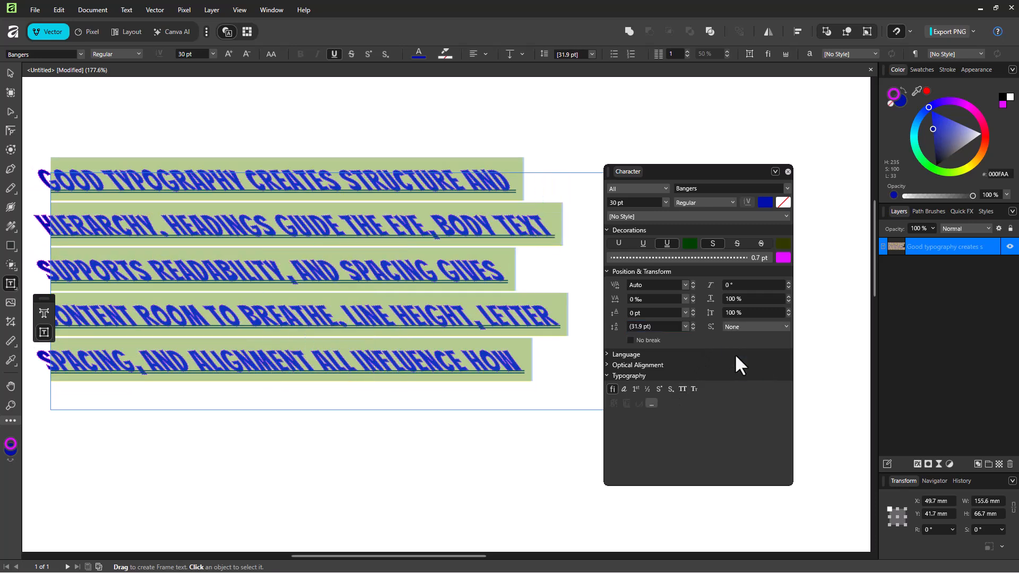
pyautogui.click(741, 327)
pyautogui.click(741, 358)
pyautogui.click(742, 326)
pyautogui.click(737, 338)
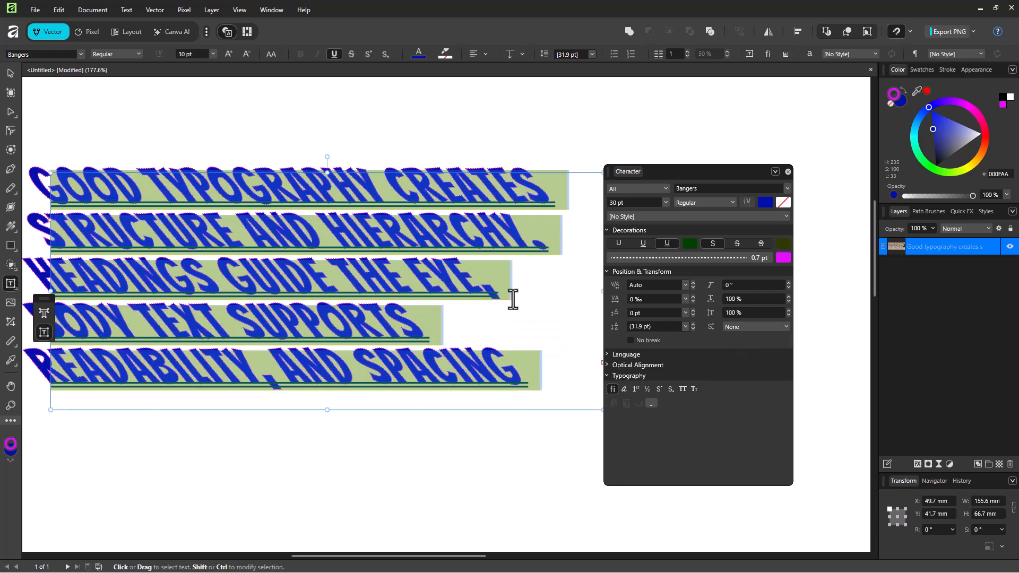
# Try superscript, subscript and the fractions feature on a single selected letter in the word "hierarchy".
pyautogui.moveTo(460, 231); pyautogui.dragTo(446, 233)
pyautogui.click(722, 324)
pyautogui.click(740, 351)
pyautogui.click(746, 327)
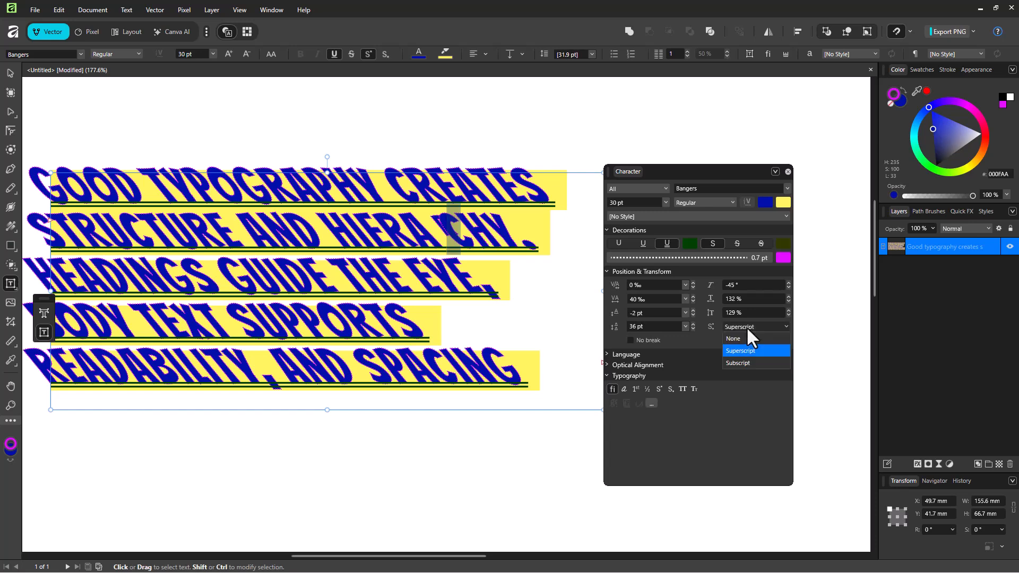
pyautogui.click(750, 364)
pyautogui.click(737, 326)
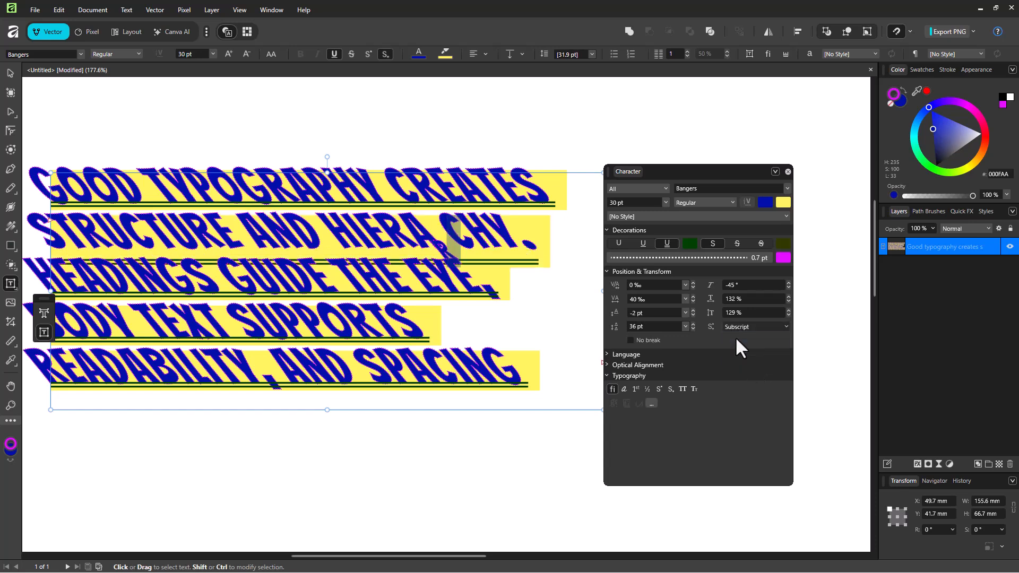
pyautogui.click(734, 339)
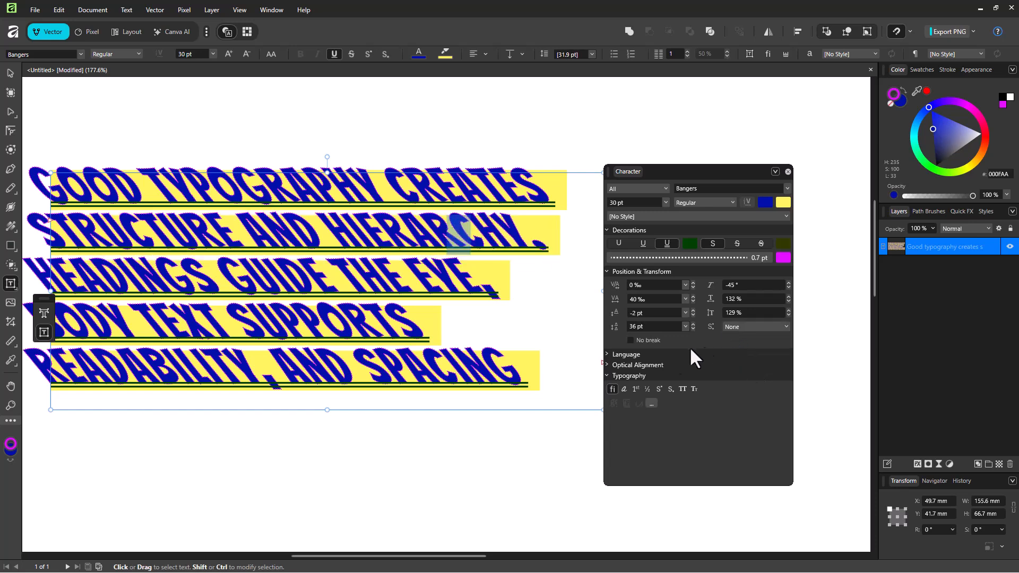
pyautogui.click(646, 387)
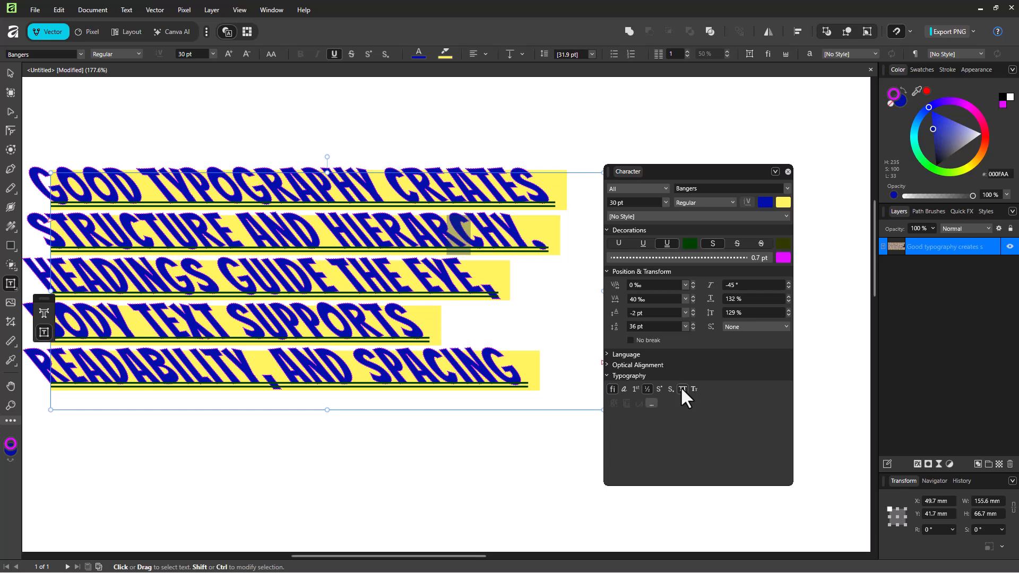
# Select the whole text and change its font to Arial.
pyautogui.tripleClick(394, 239)
pyautogui.hotkey('ctrl', 'a')
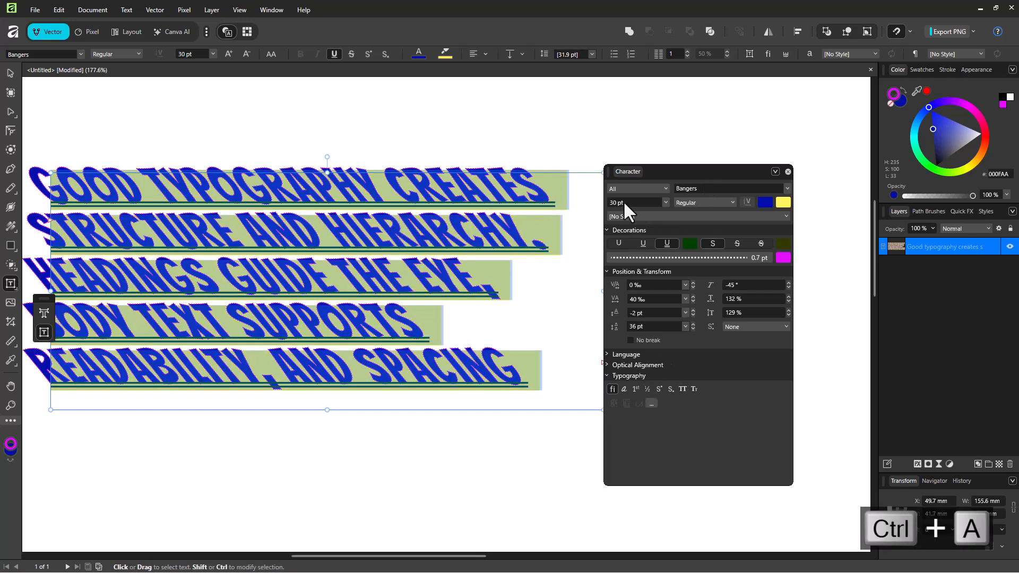
pyautogui.click(703, 189)
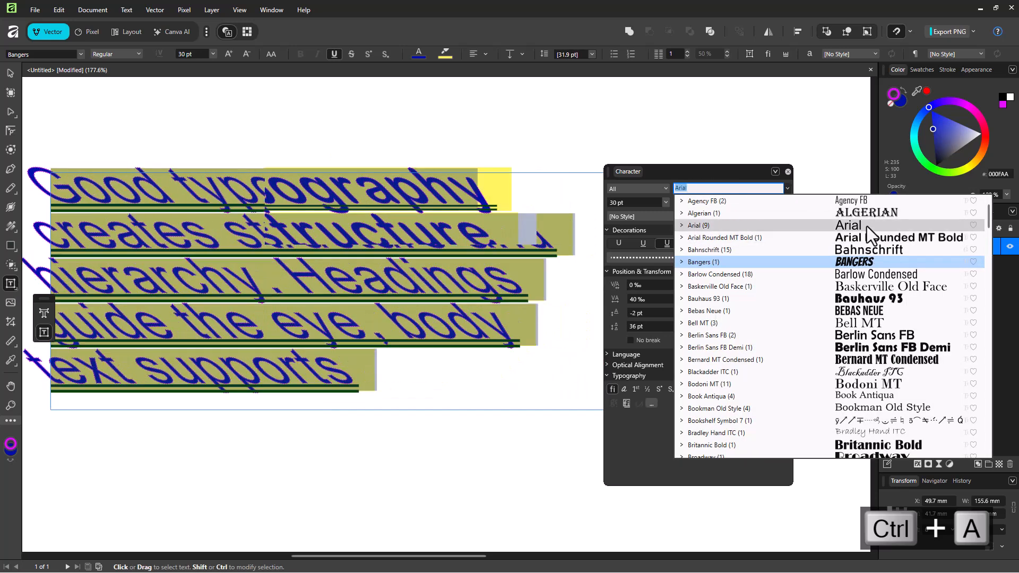
pyautogui.click(861, 230)
pyautogui.press('Escape')
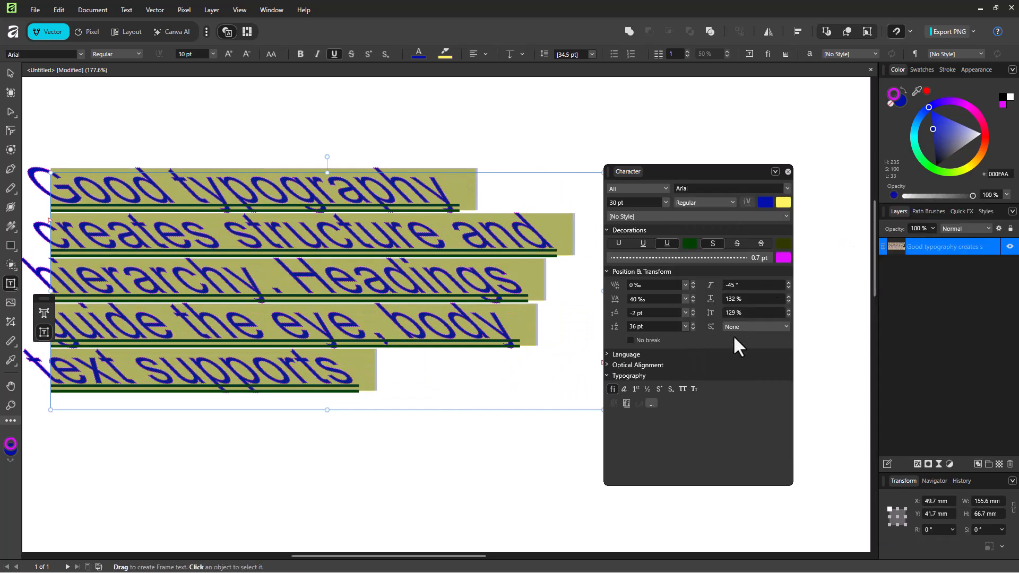
# Try all caps on the text, settle on small caps, and set the shear to 0°.
pyautogui.click(685, 388)
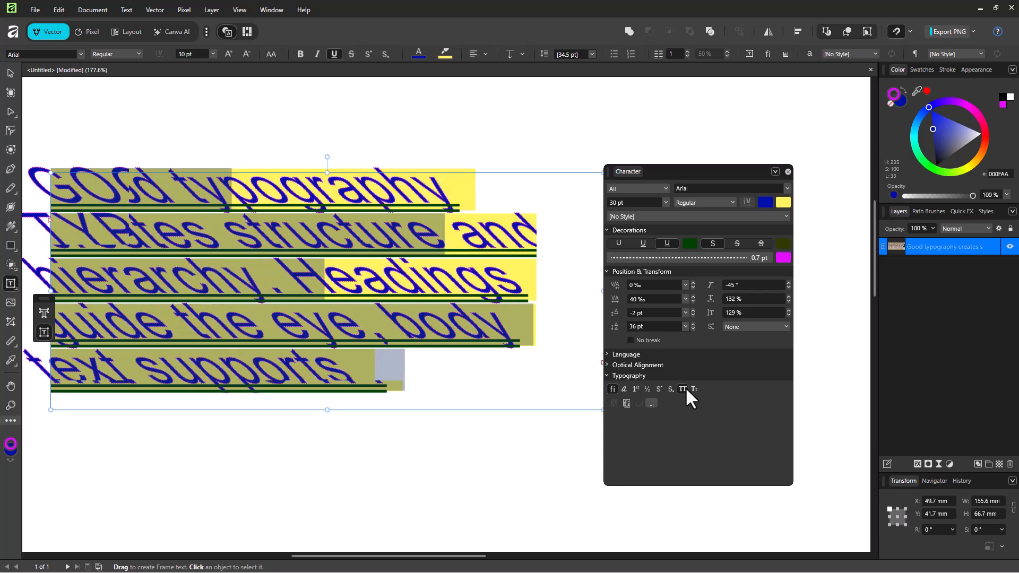
pyautogui.click(693, 389)
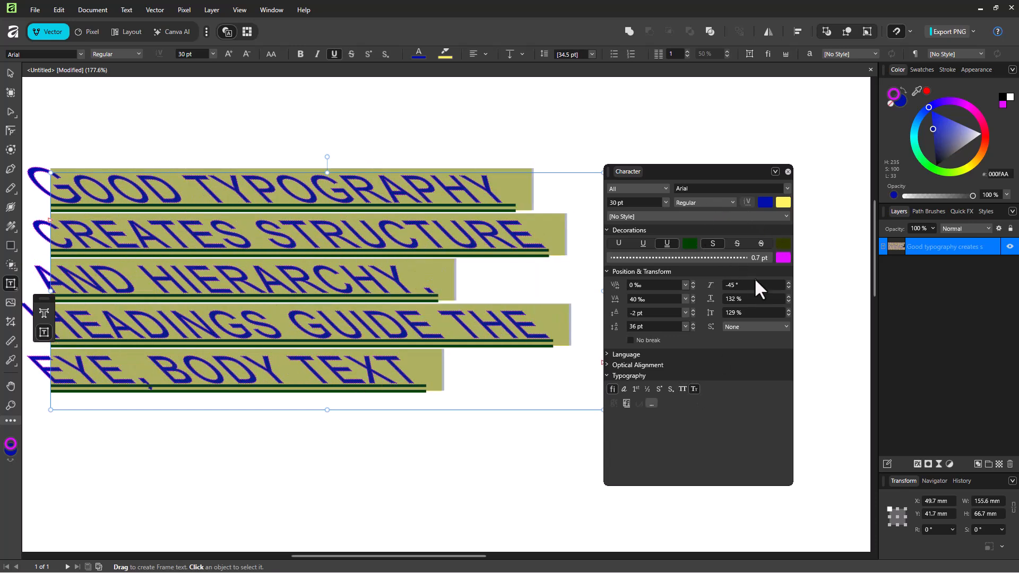
pyautogui.write('0')
pyautogui.press('Return')
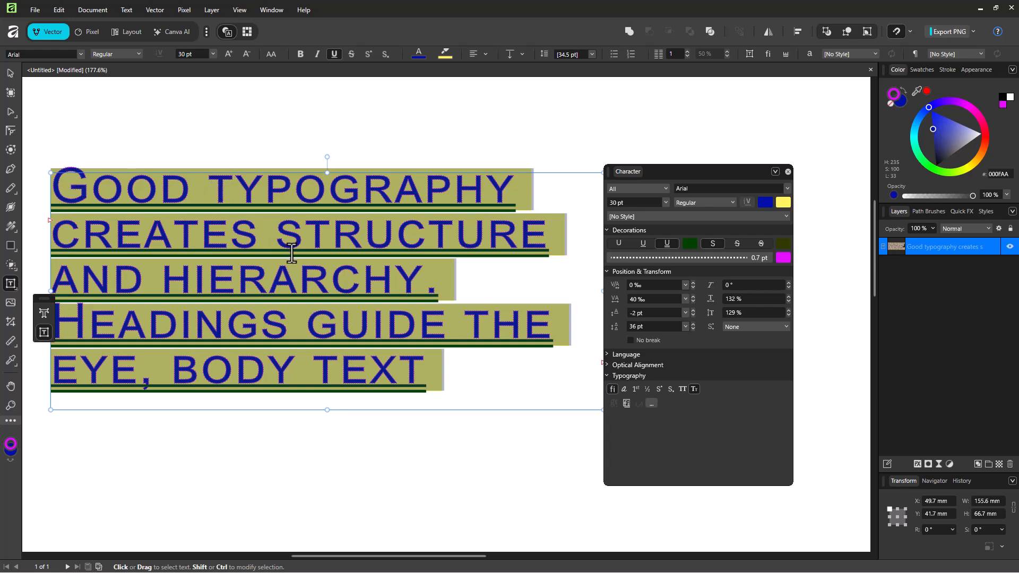
# Set the tracking of the word "hierarchy" to 64 ‰ and of the word "structure" to 47 ‰.
pyautogui.click(208, 190)
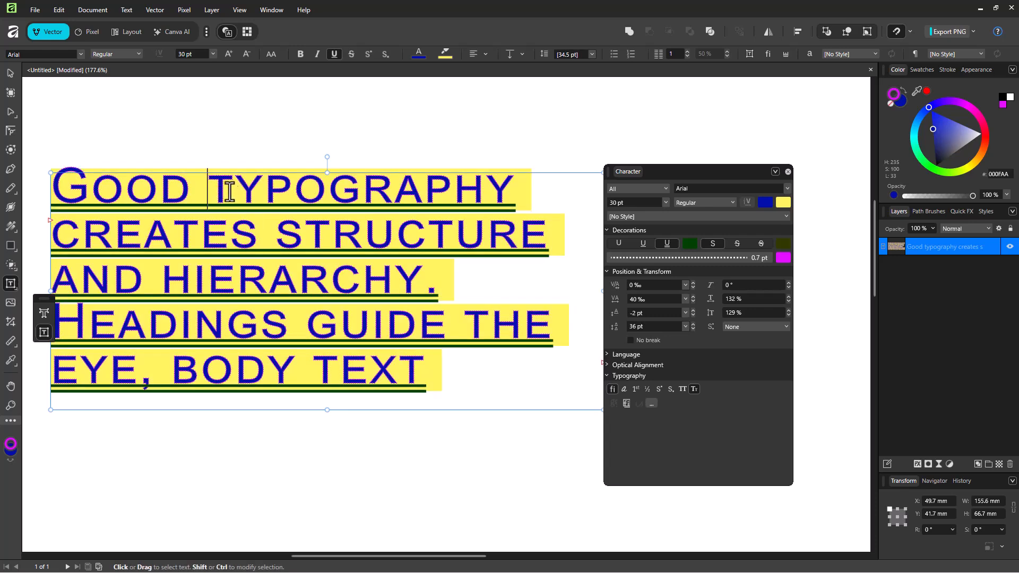
pyautogui.moveTo(95, 186); pyautogui.dragTo(295, 188)
pyautogui.click(278, 272)
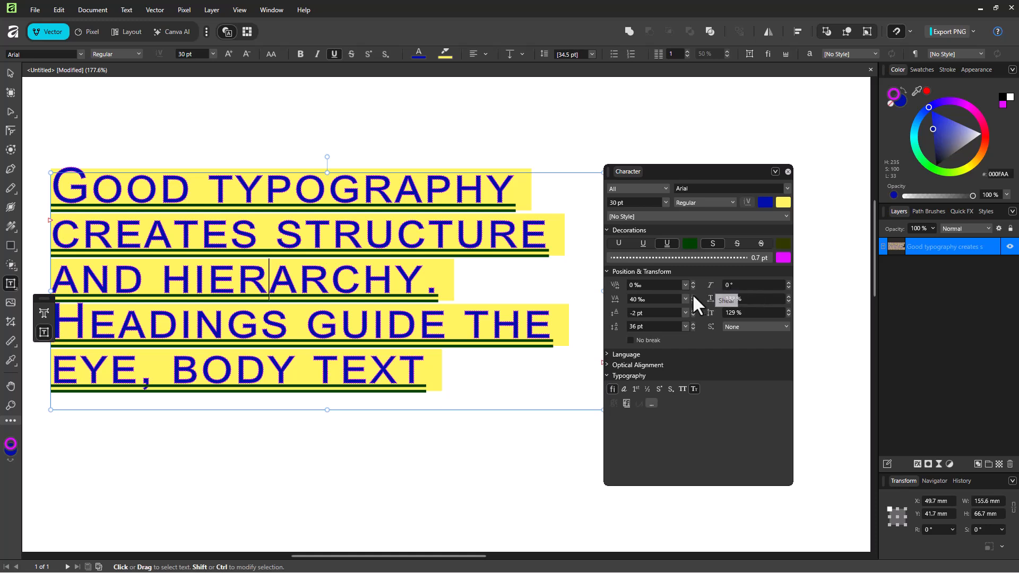
pyautogui.scroll(1, 661, 299)
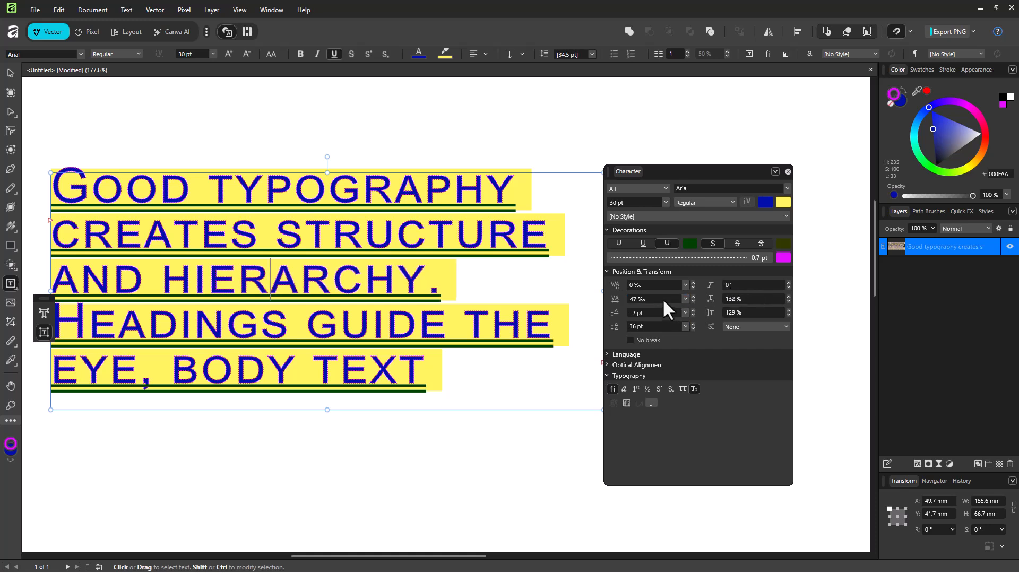
pyautogui.scroll(14, 662, 297)
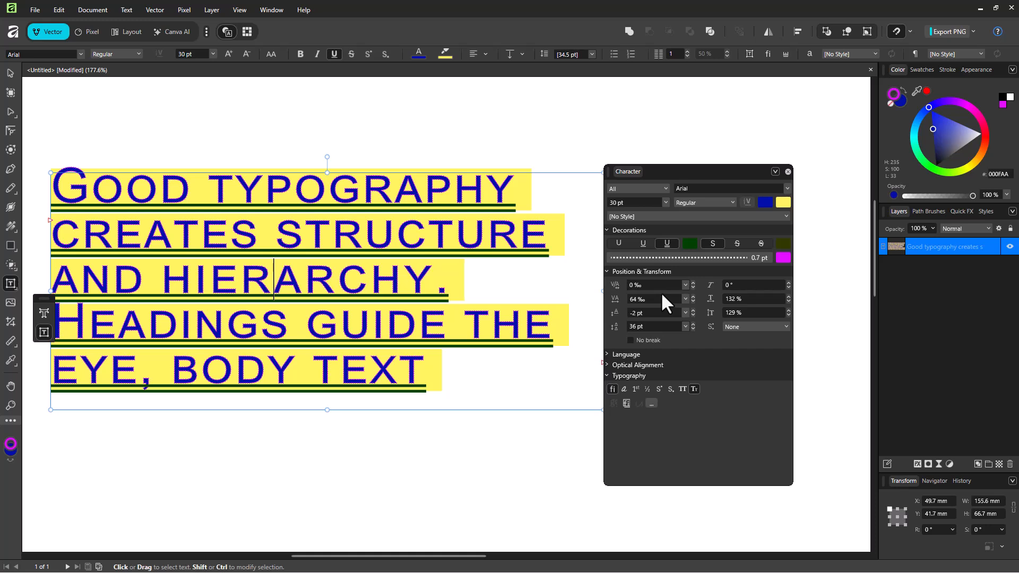
pyautogui.click(332, 234)
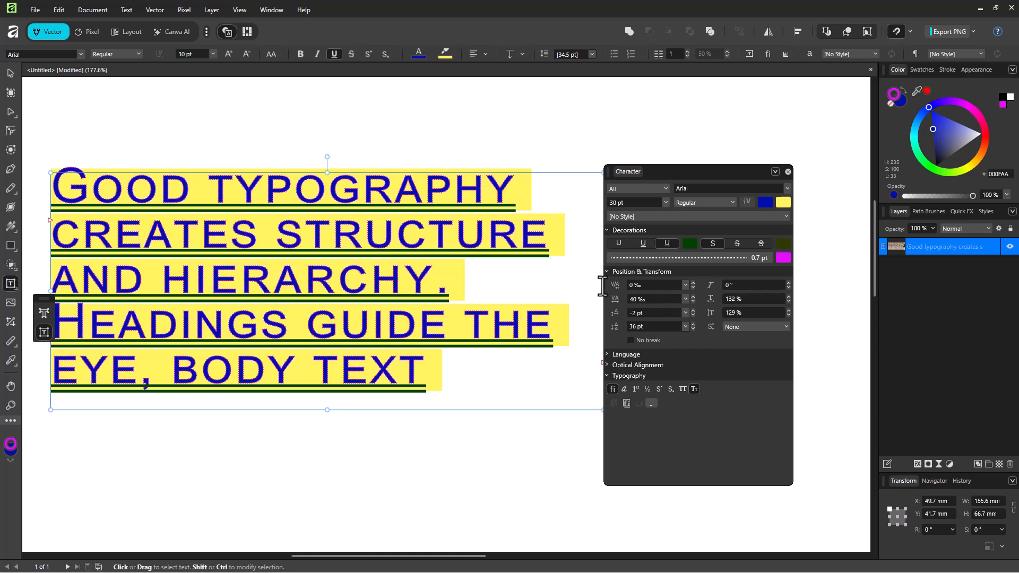
pyautogui.scroll(7, 651, 298)
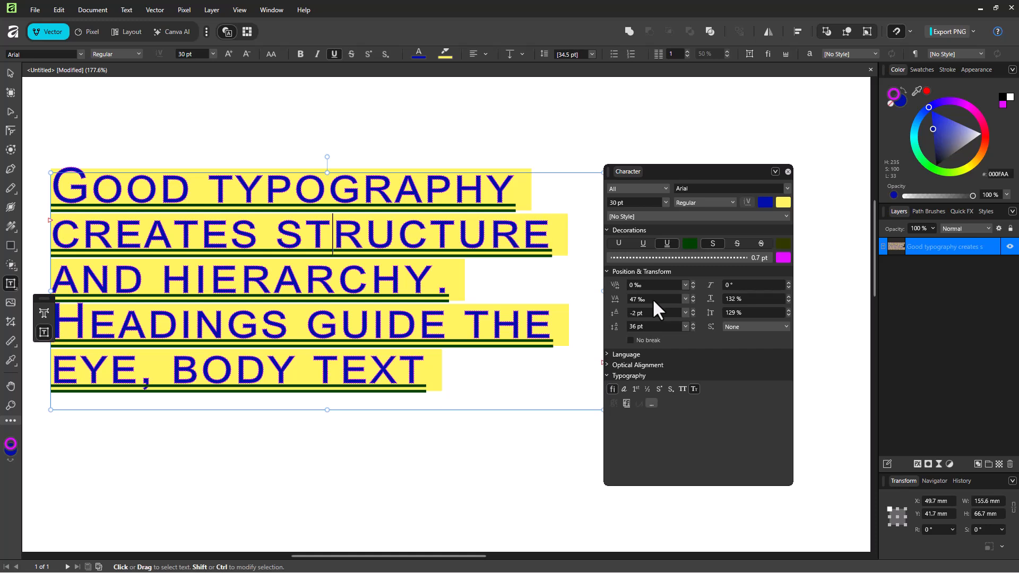